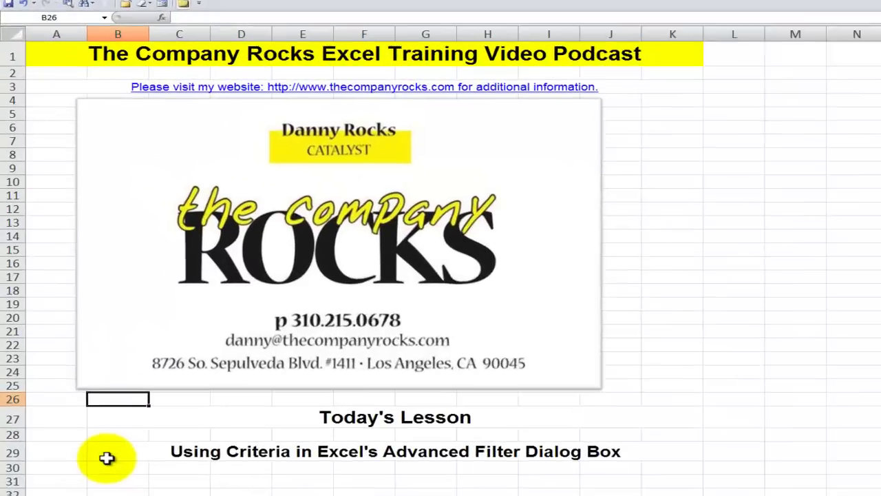
- Leave the Opening Page title sheet for the List Invoices register worksheet
click(71, 397)
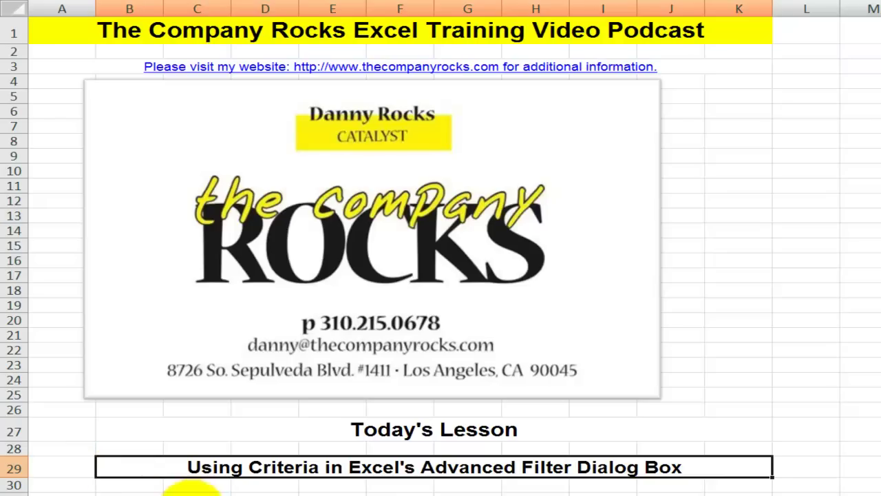
key(ctrl+Page_Down)
click(239, 162)
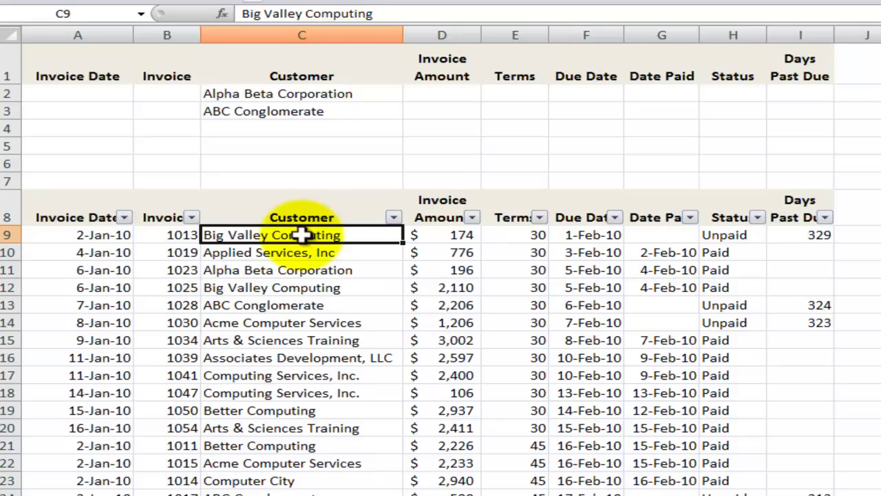
click(394, 217)
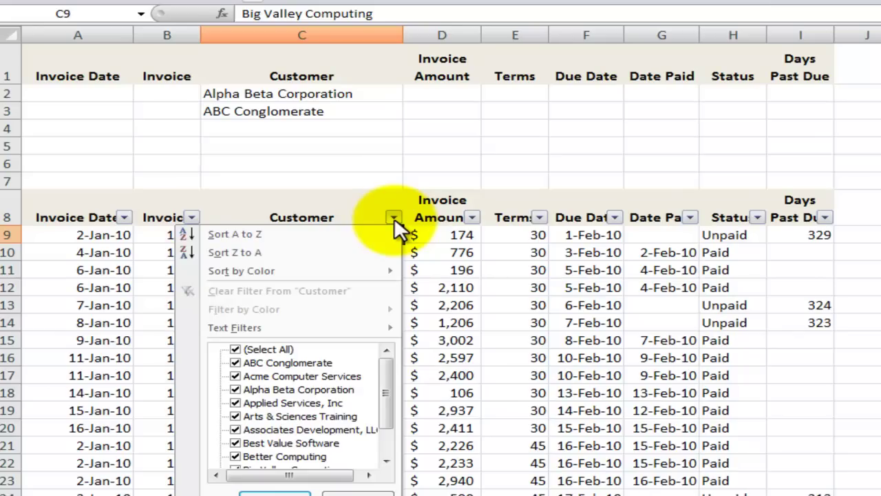
click(446, 243)
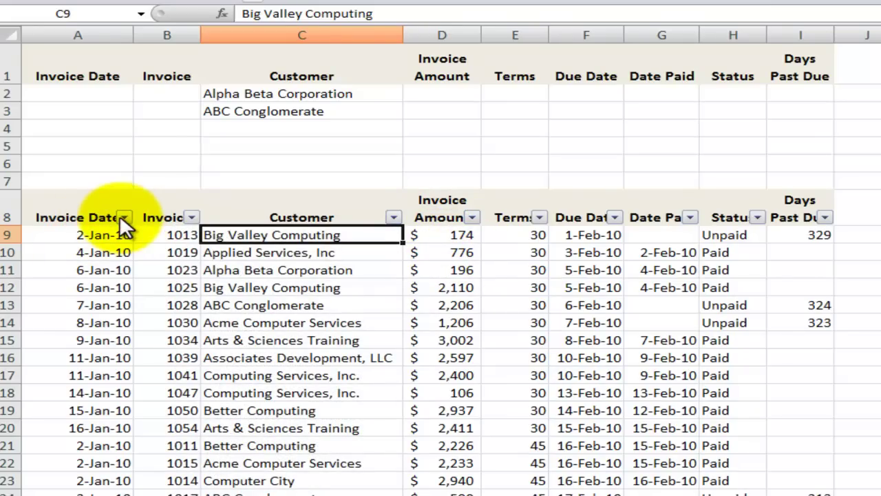
click(123, 217)
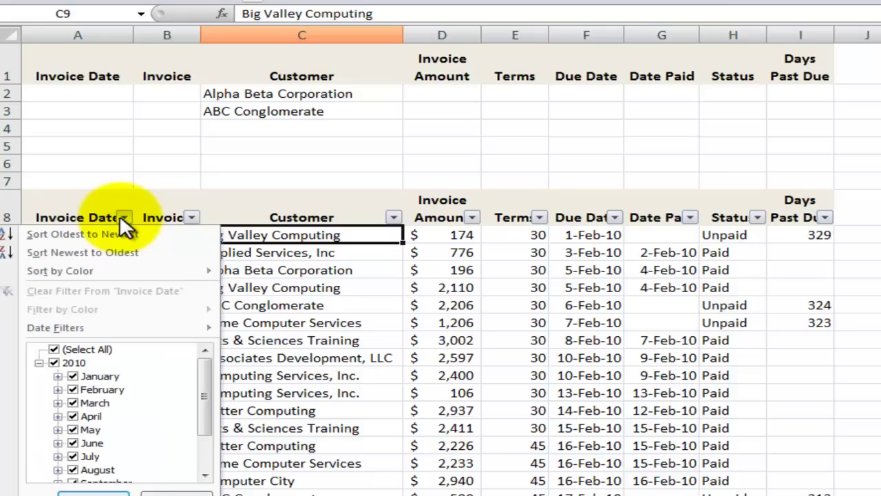
click(280, 288)
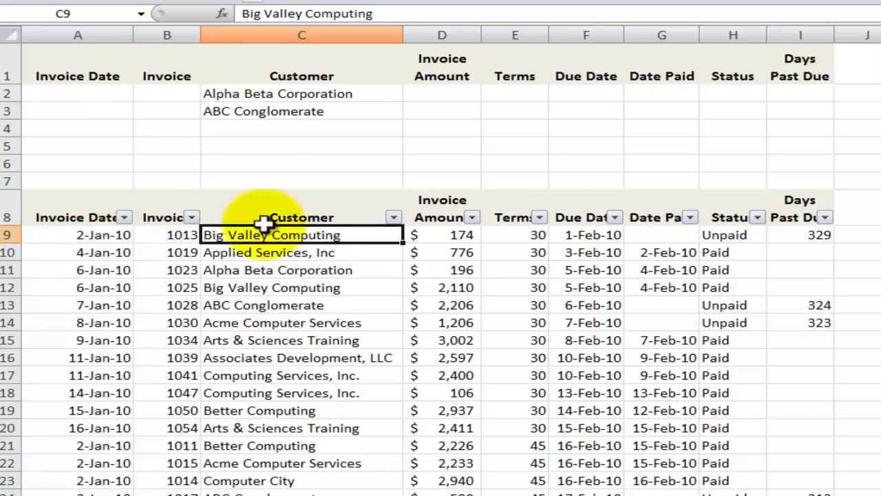
click(249, 96)
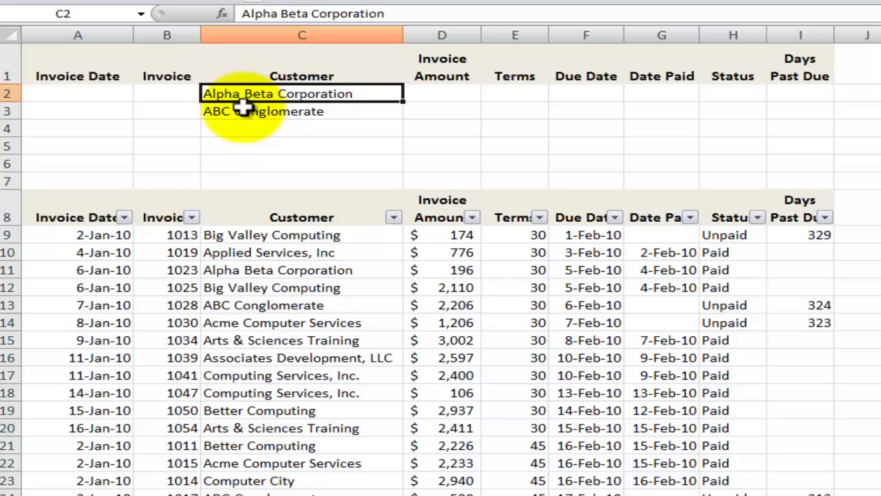
click(6, 67)
drag(6, 67, 22, 185)
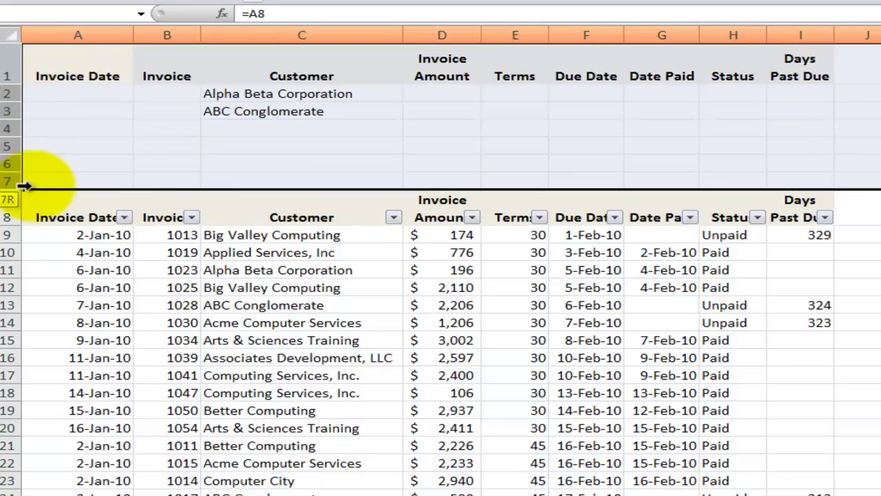
click(224, 268)
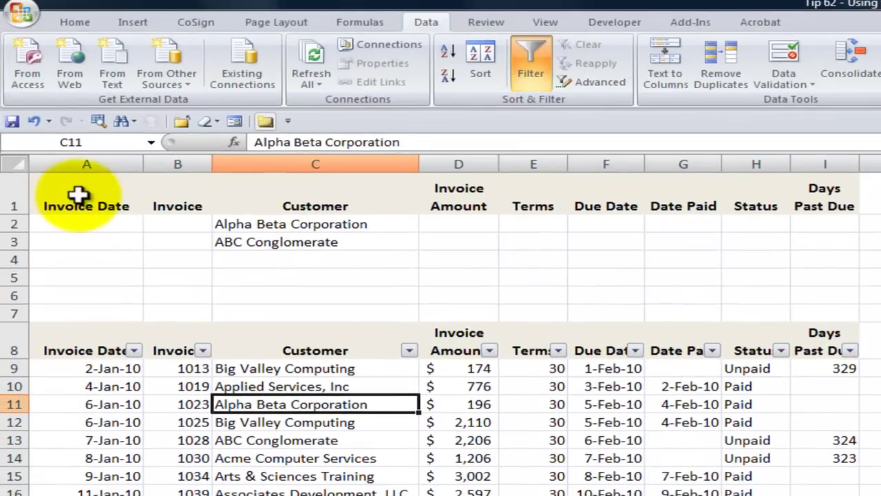
click(70, 66)
drag(77, 195, 830, 200)
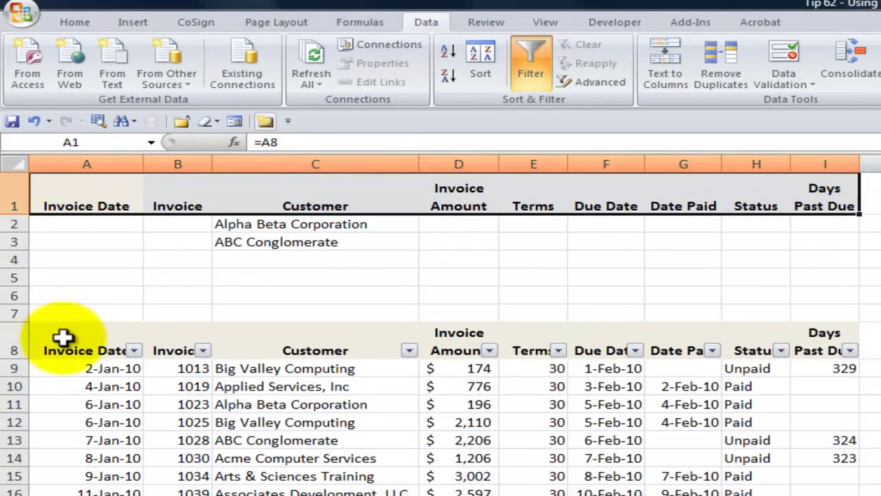
click(76, 187)
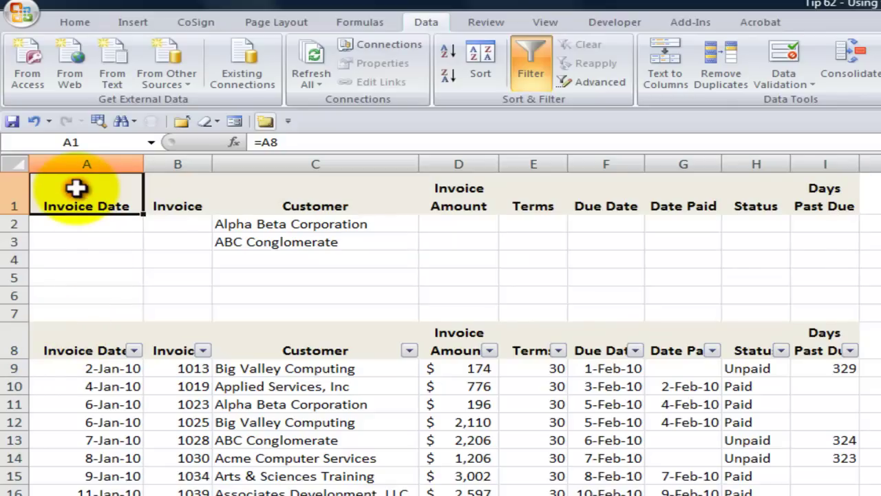
double_click(75, 187)
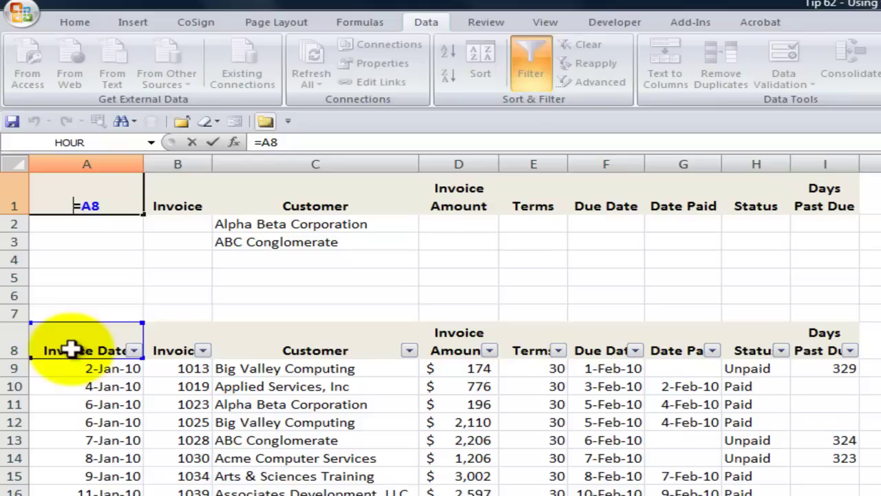
key(Return)
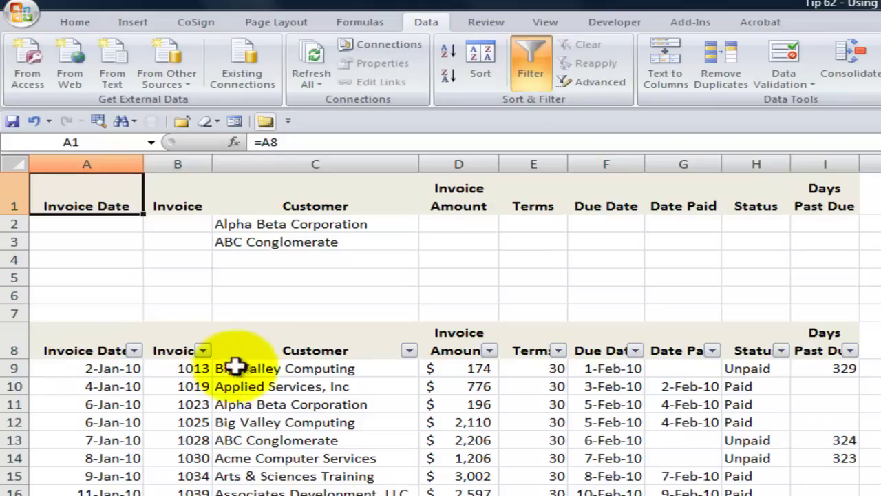
click(324, 350)
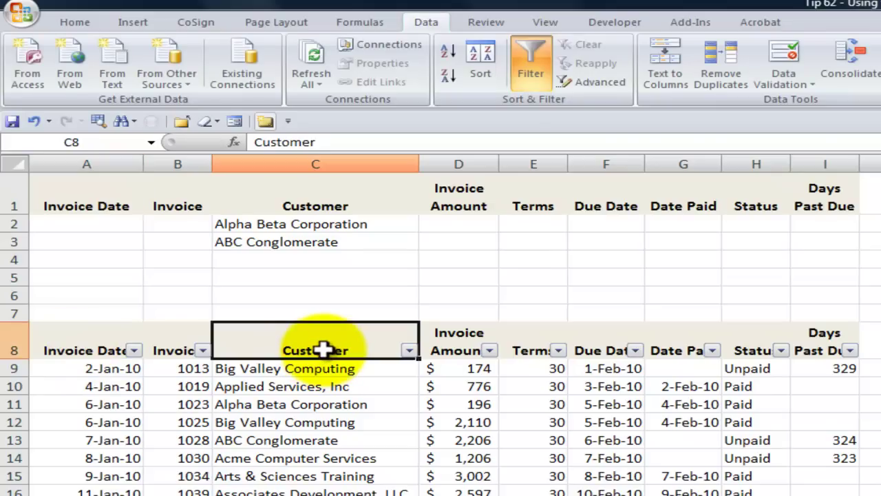
click(342, 197)
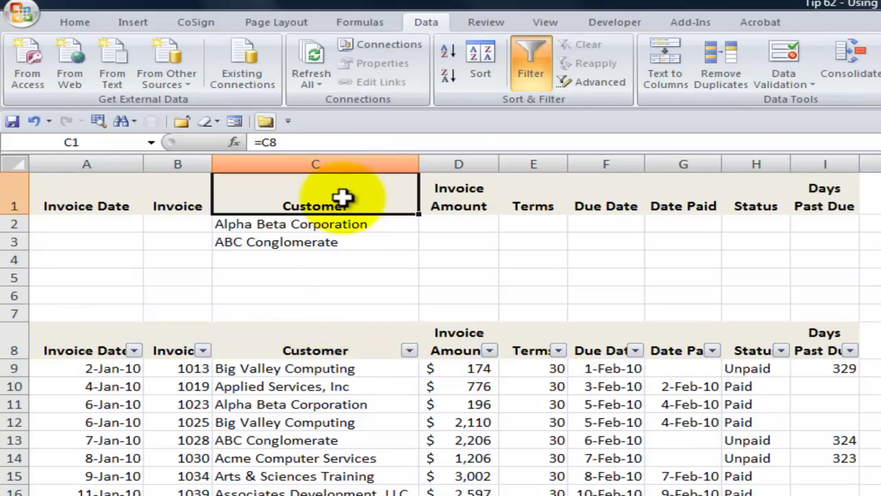
click(319, 346)
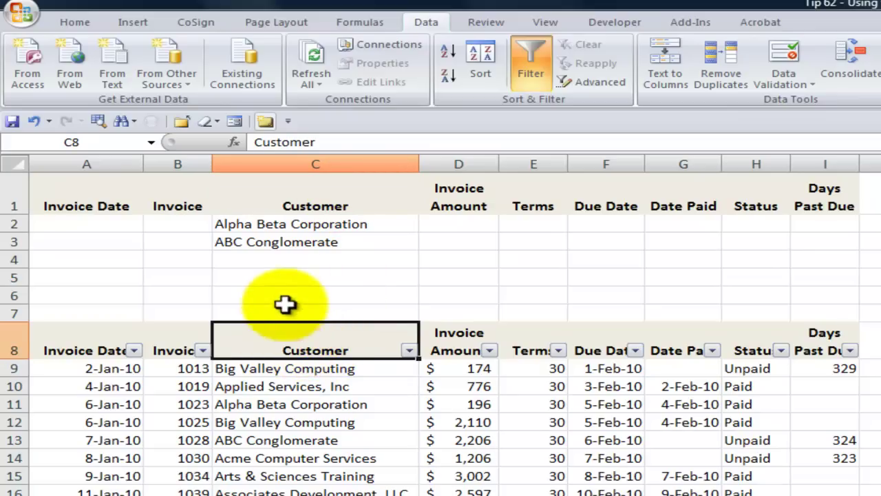
click(285, 223)
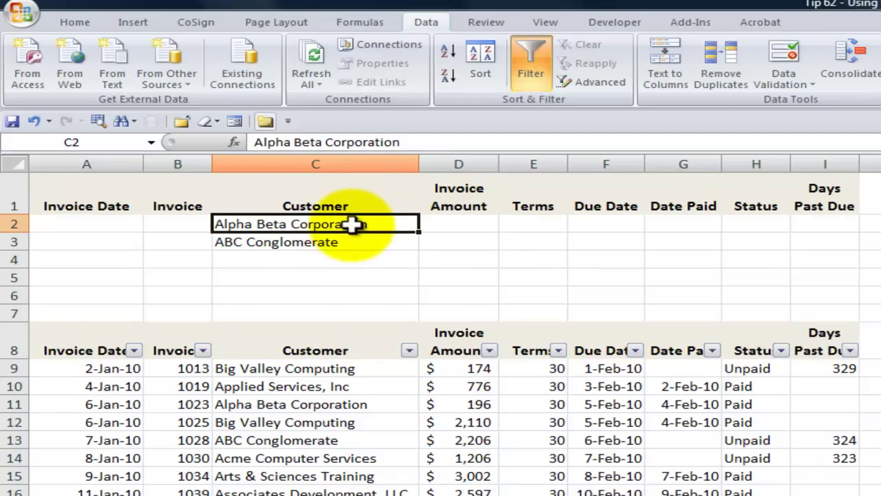
click(313, 201)
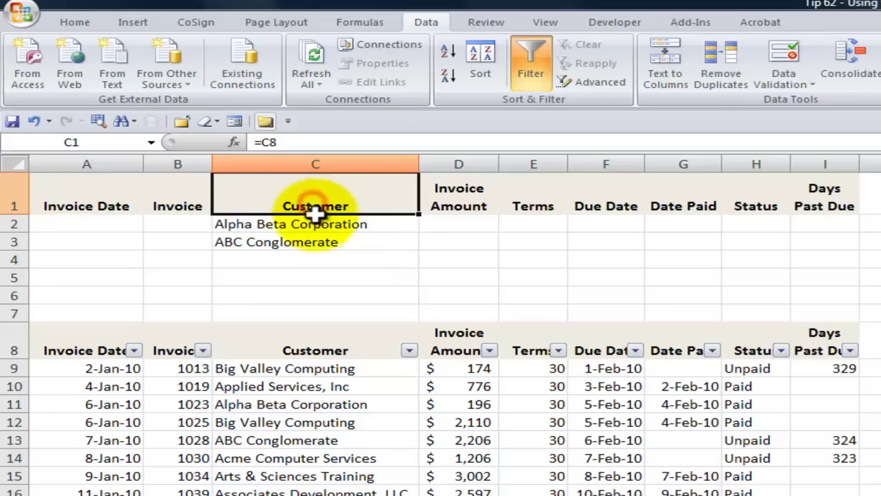
click(363, 224)
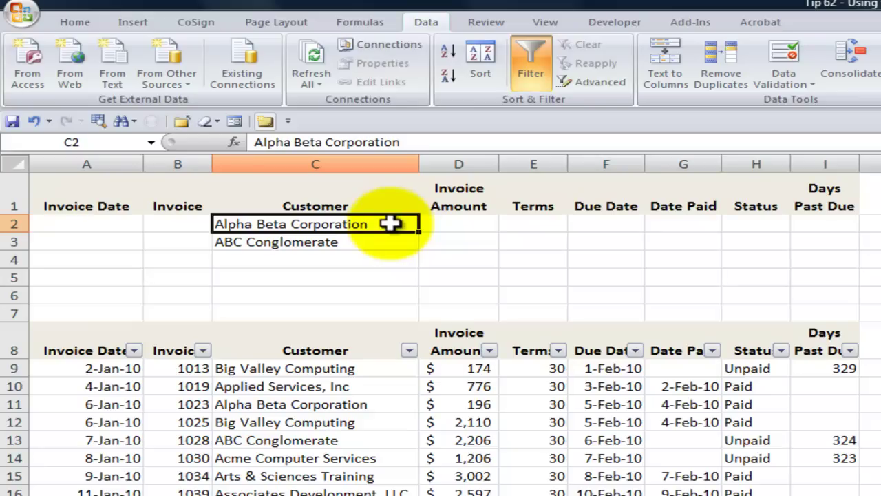
click(362, 245)
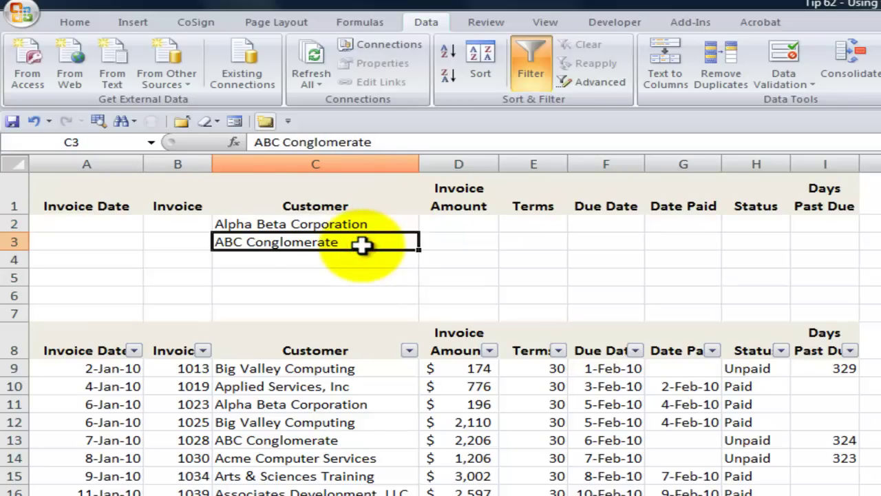
click(333, 421)
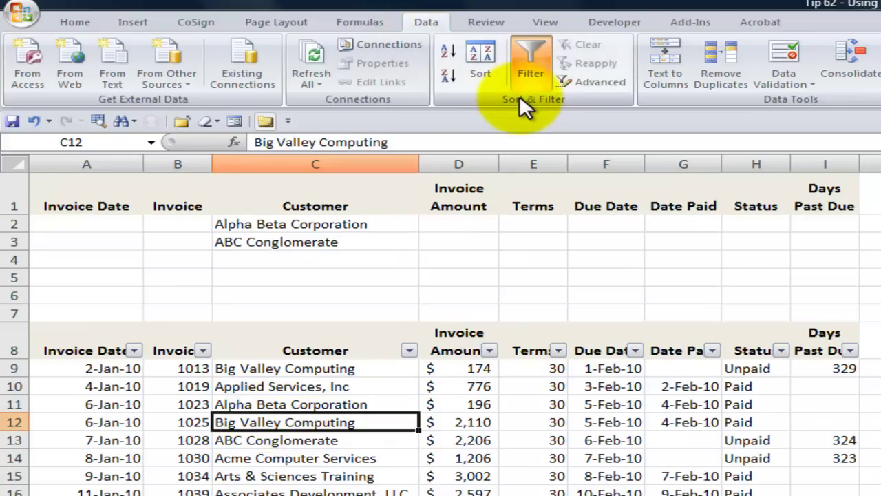
- Advanced-filter the register in place with criteria range $A$1:$I$3, then check the Alpha Beta and ABC rows
click(587, 77)
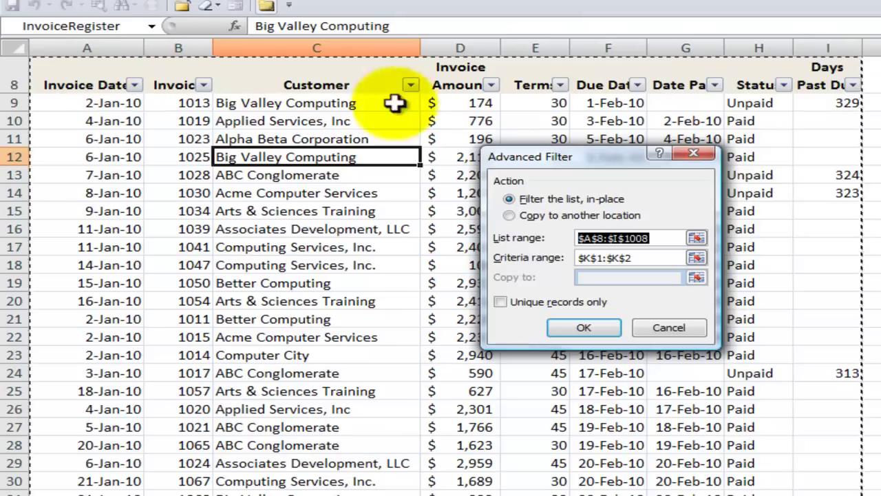
click(640, 259)
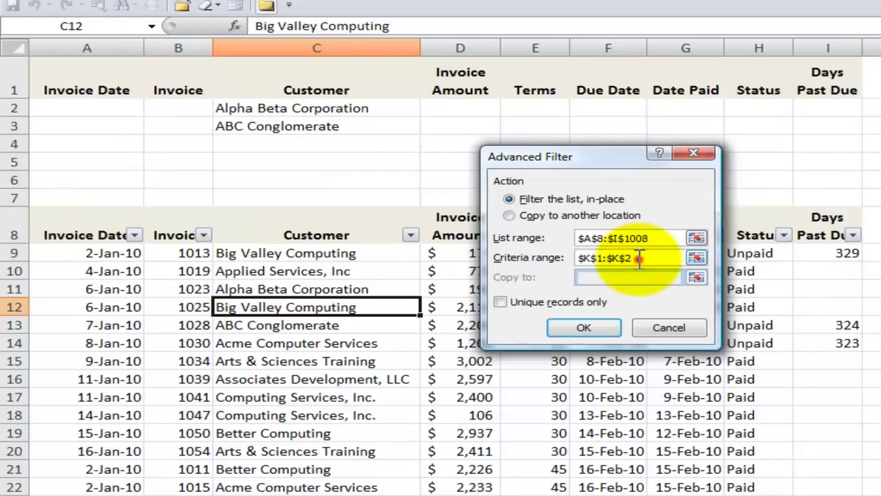
drag(640, 259, 511, 248)
key(BackSpace)
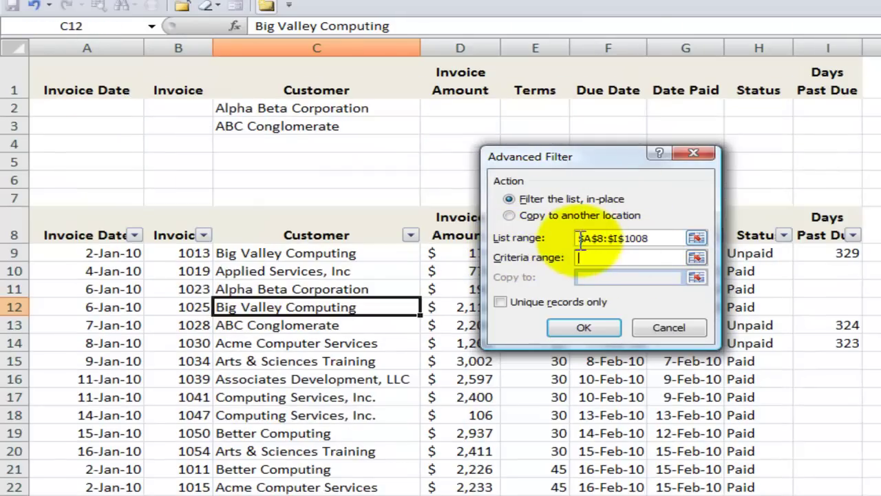
drag(98, 74, 834, 117)
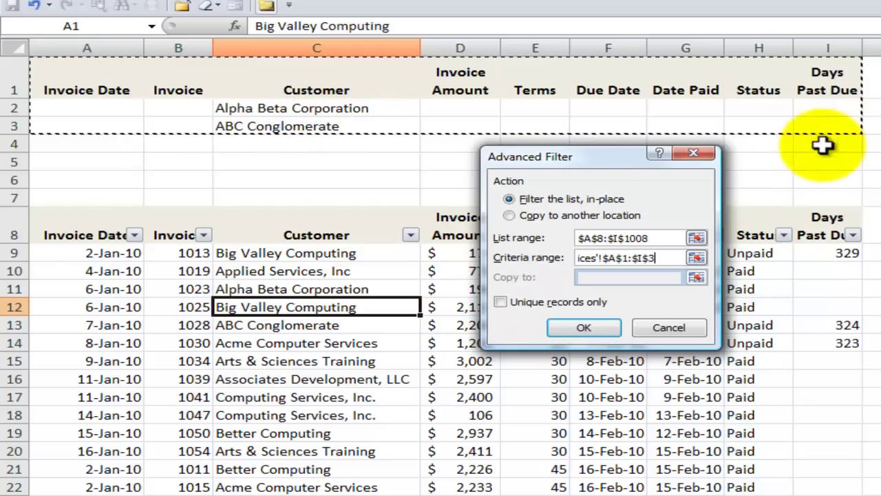
click(571, 331)
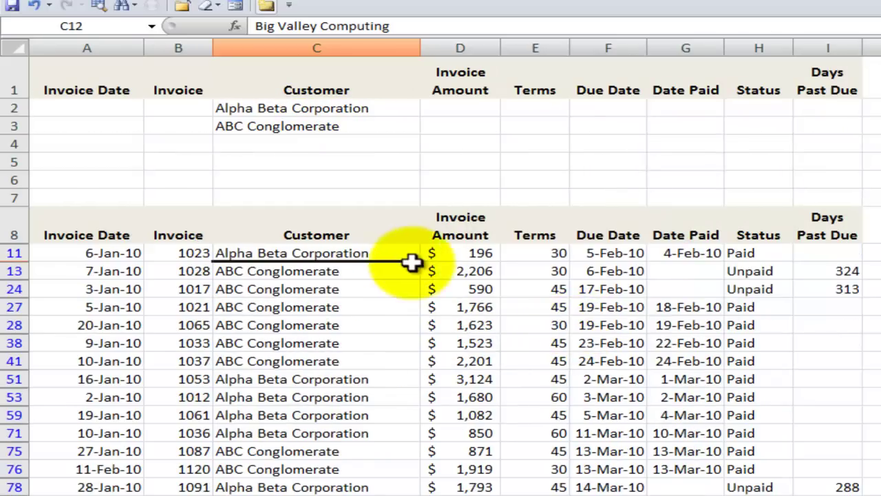
click(334, 253)
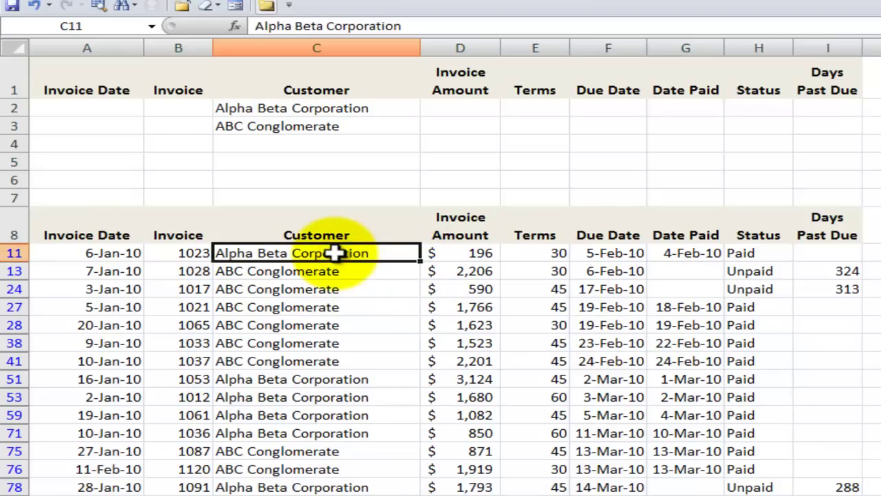
click(311, 292)
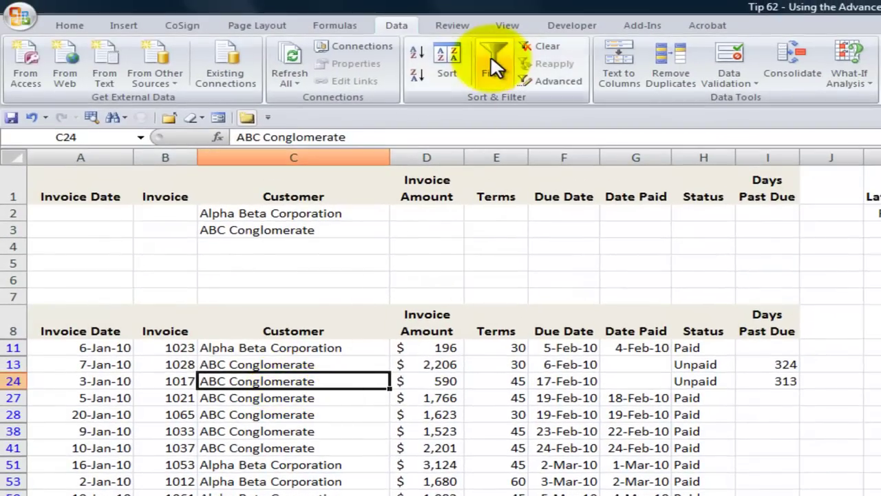
- Turn on AutoFilter and limit the Customer column to Alpha Beta Corporation and ABC Conglomerate
click(491, 58)
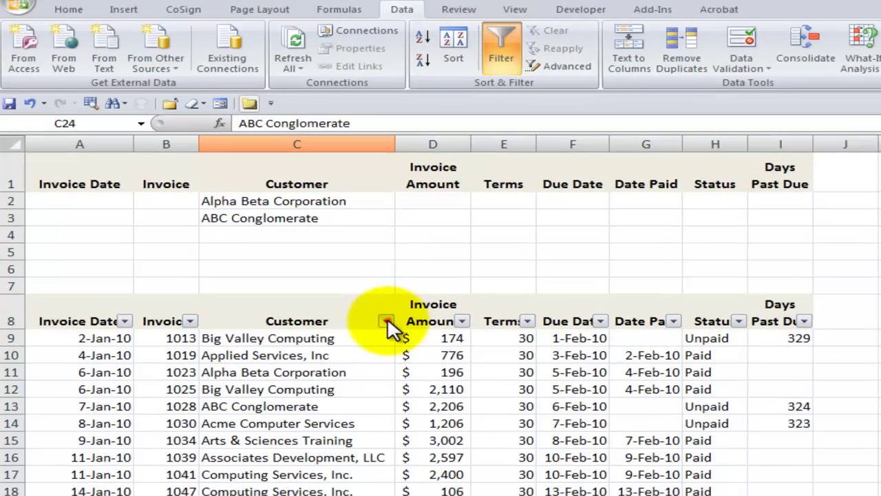
click(381, 331)
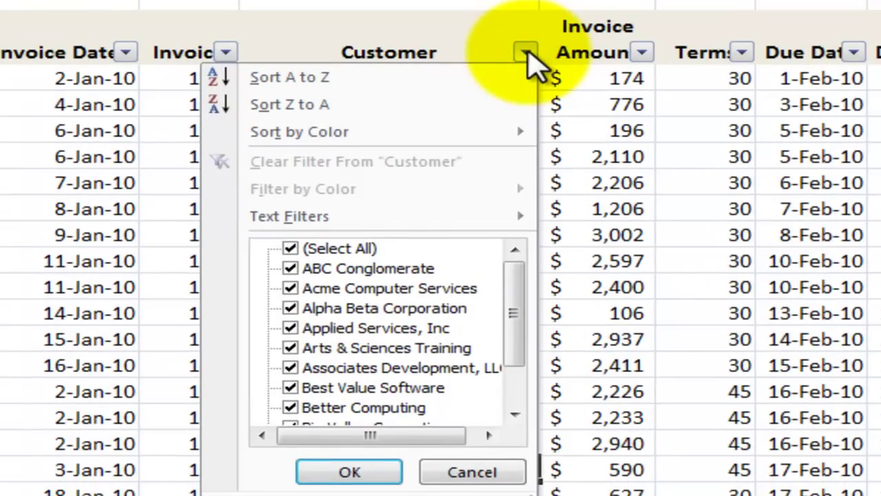
click(285, 249)
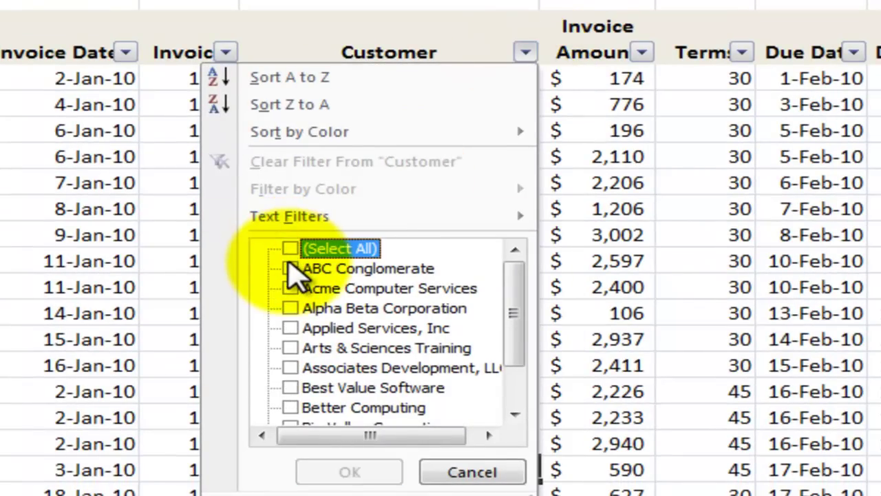
click(290, 307)
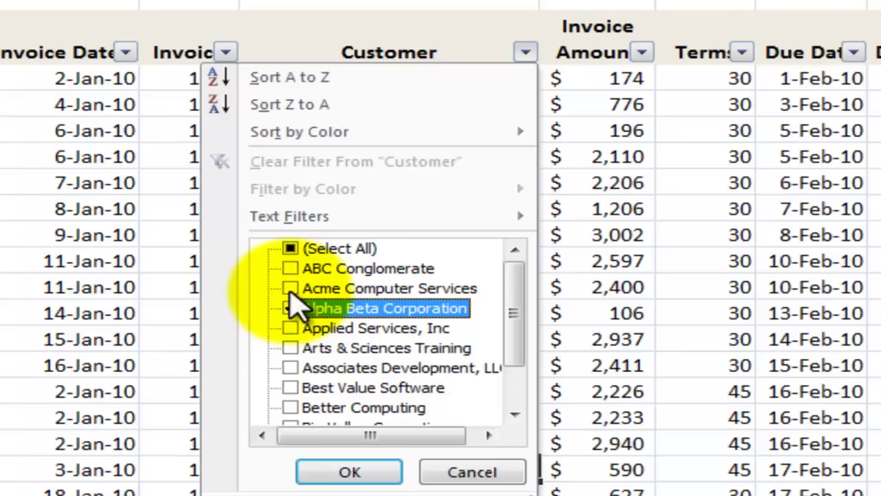
click(291, 268)
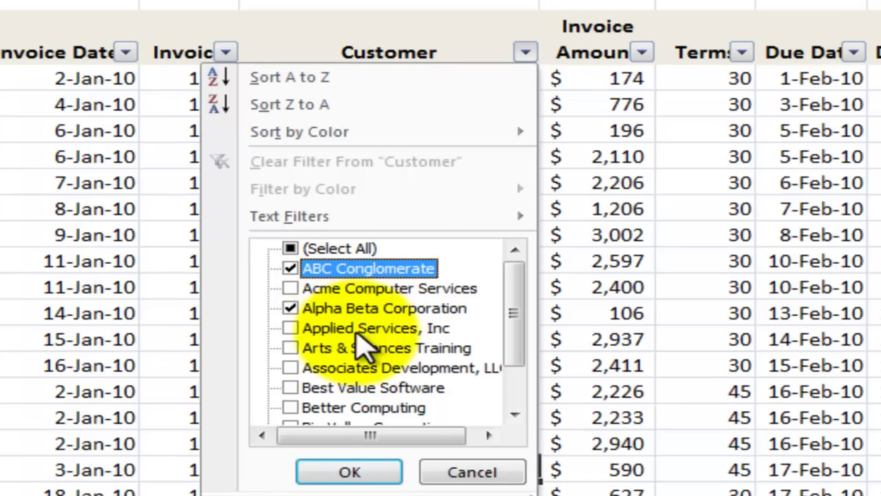
click(316, 470)
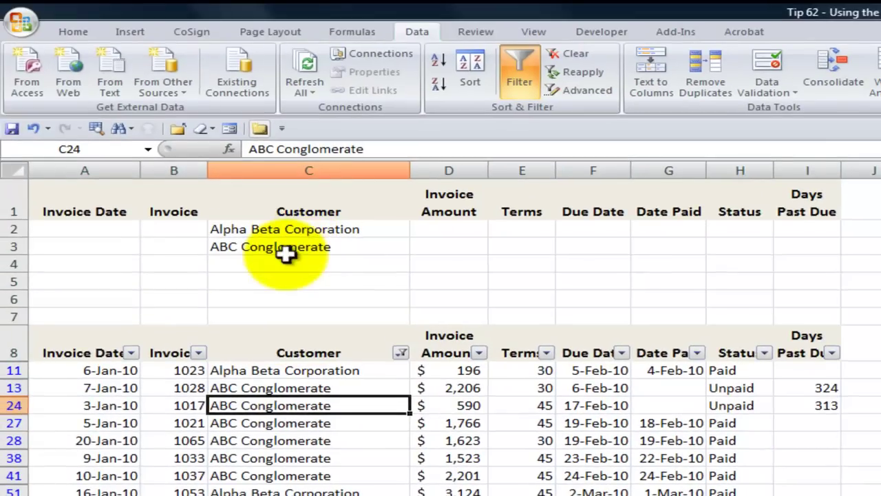
- Delete ABC Conglomerate from criteria cell C3, keeping Alpha Beta Corporation in C2
click(287, 251)
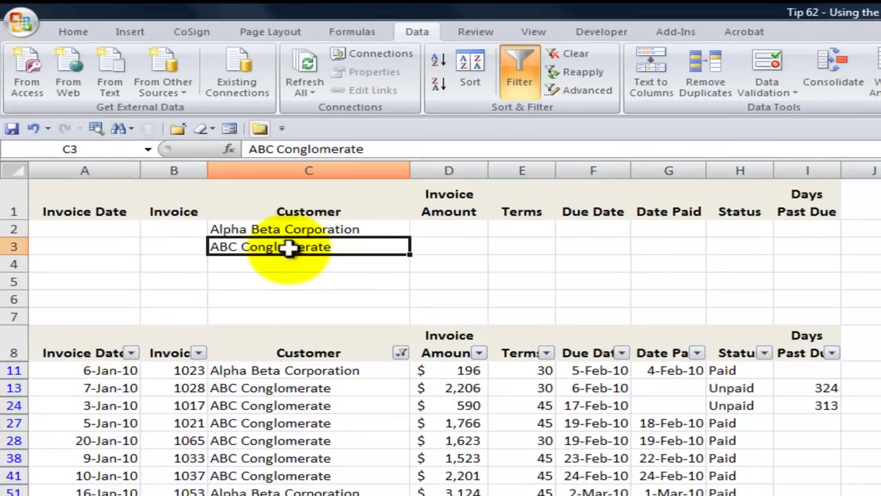
click(309, 230)
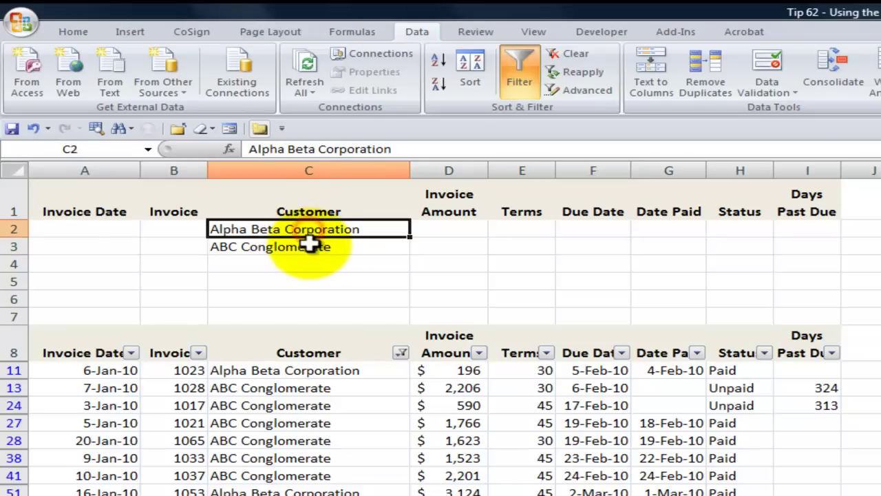
click(307, 251)
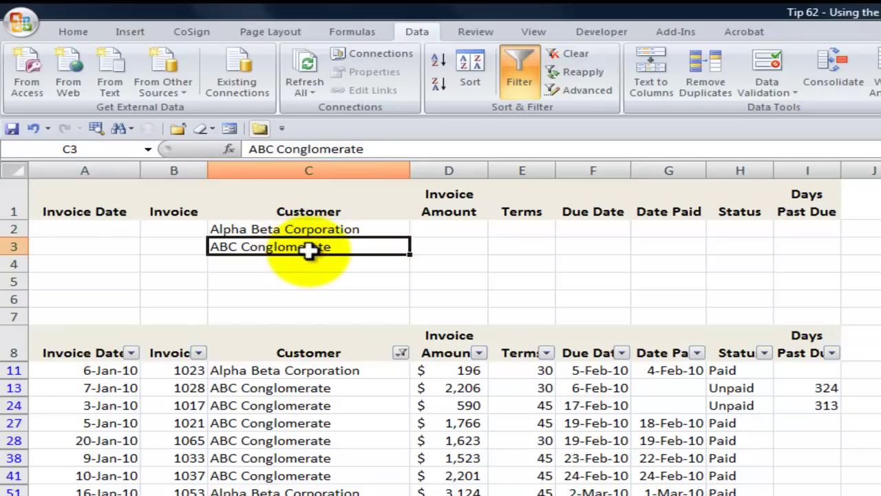
key(Delete)
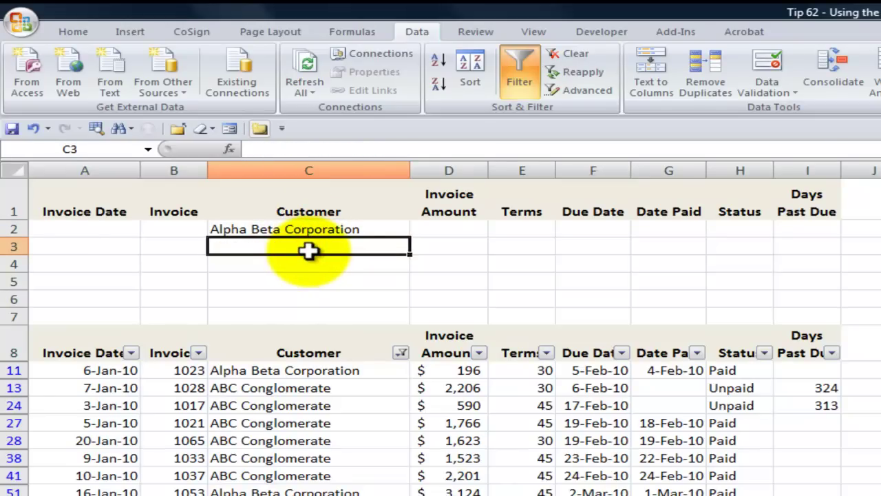
click(332, 229)
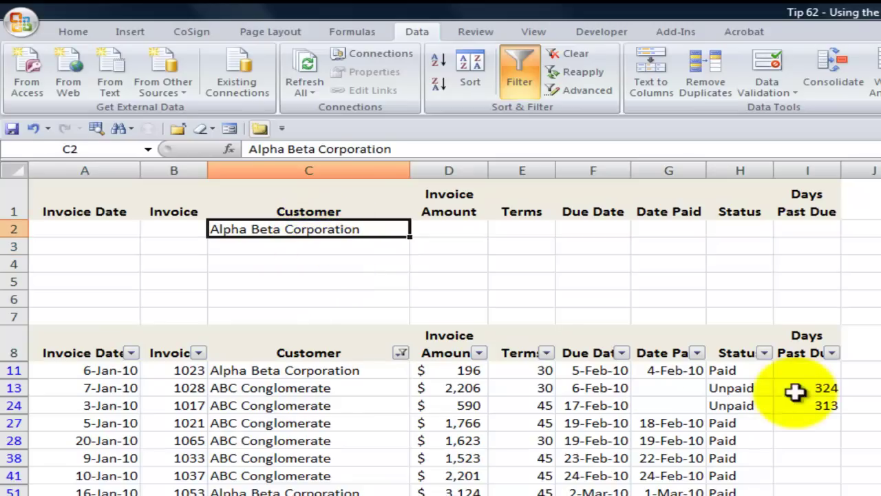
click(727, 384)
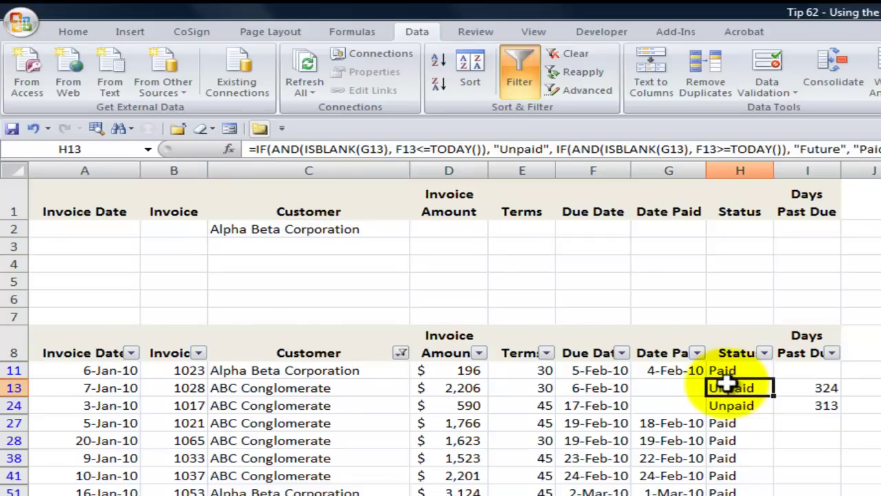
- Copy the H13 status formula into criteria cell H2 so it shows Unpaid
key(ctrl+c)
click(746, 229)
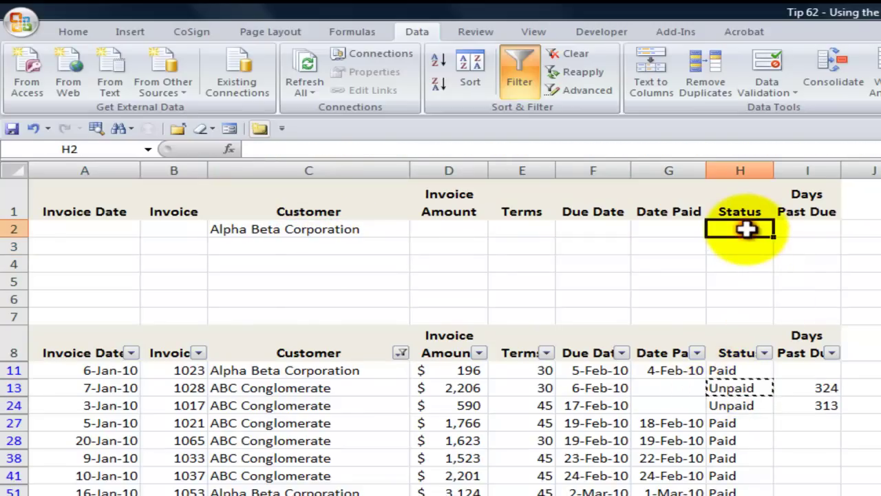
key(ctrl+v)
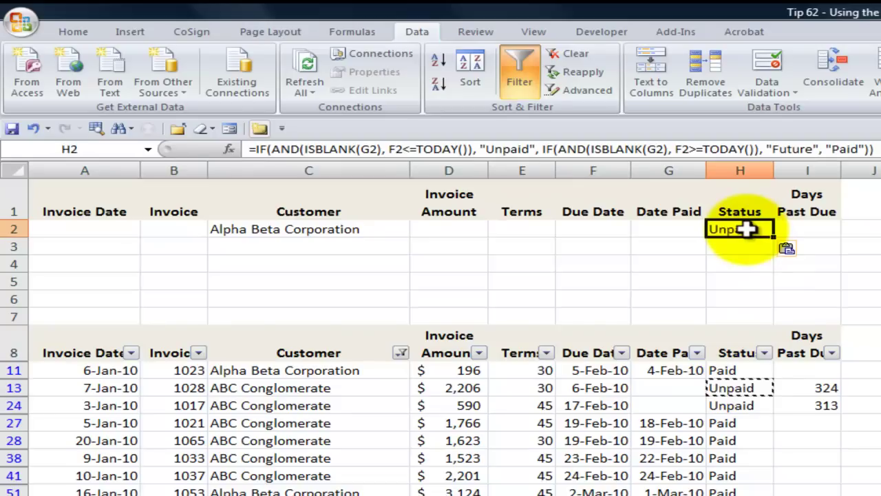
click(315, 225)
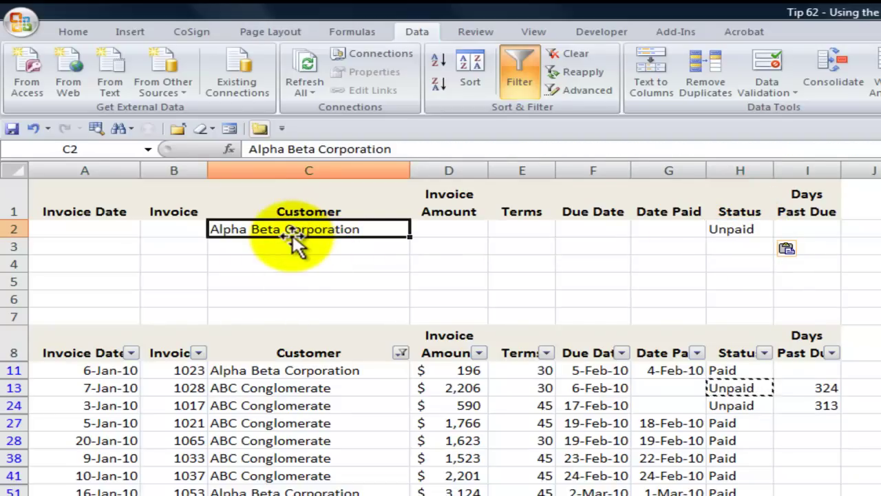
click(734, 231)
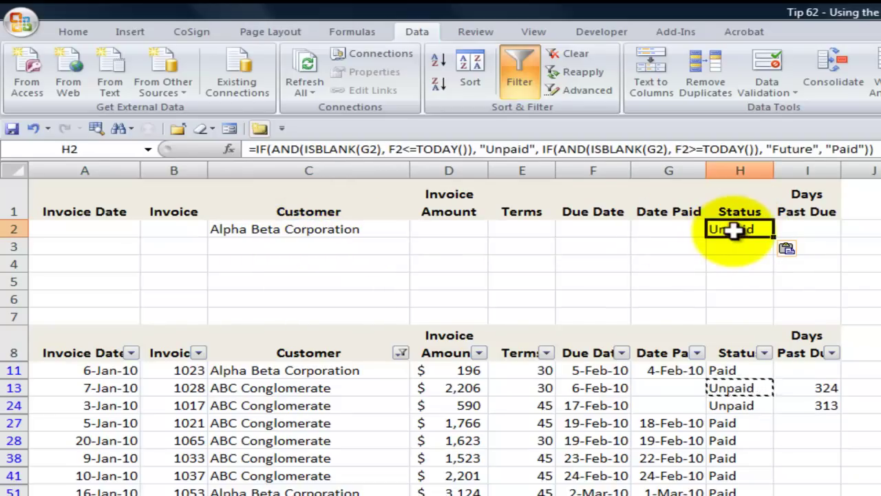
- Review the C2 and H2 criteria, then bring up Advanced Filter from inside the invoice list
click(372, 229)
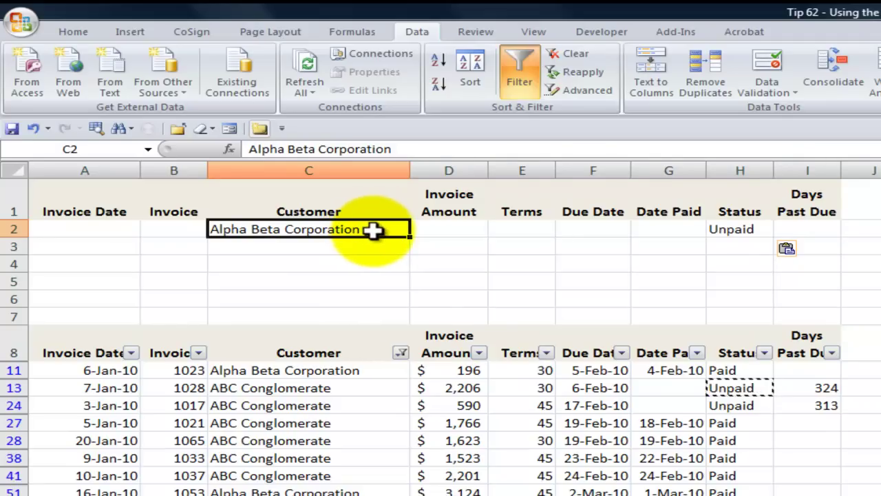
click(744, 231)
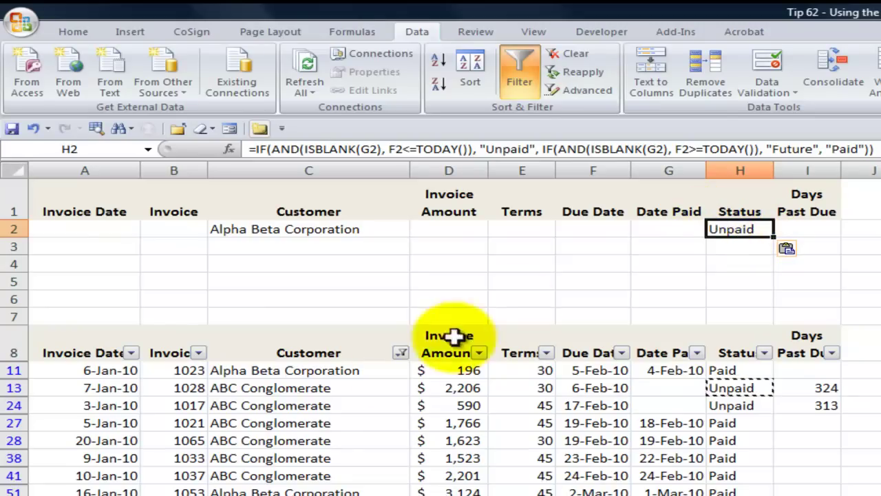
click(366, 405)
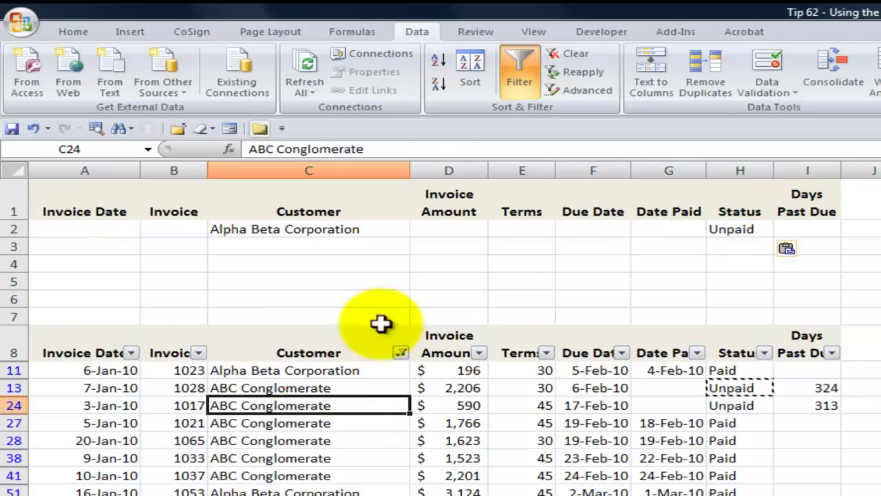
click(559, 89)
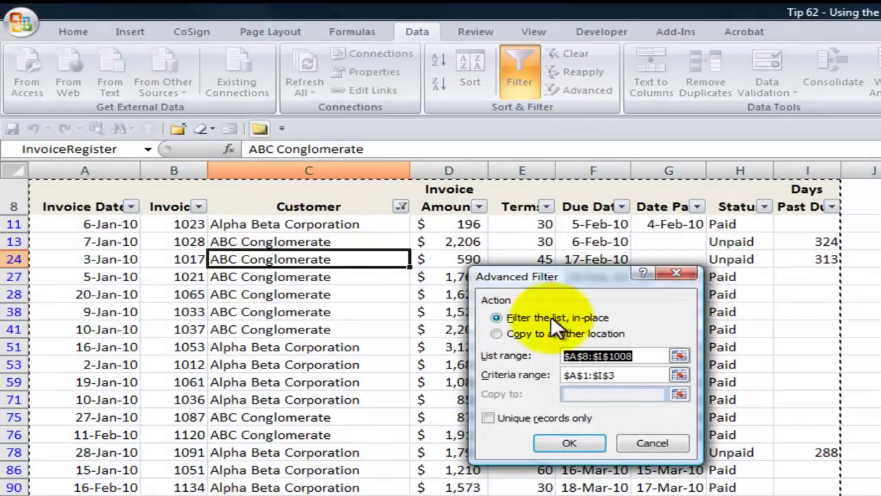
- Replace the criteria range with A1:I2 and apply the advanced filter in place
click(619, 375)
key(Delete)
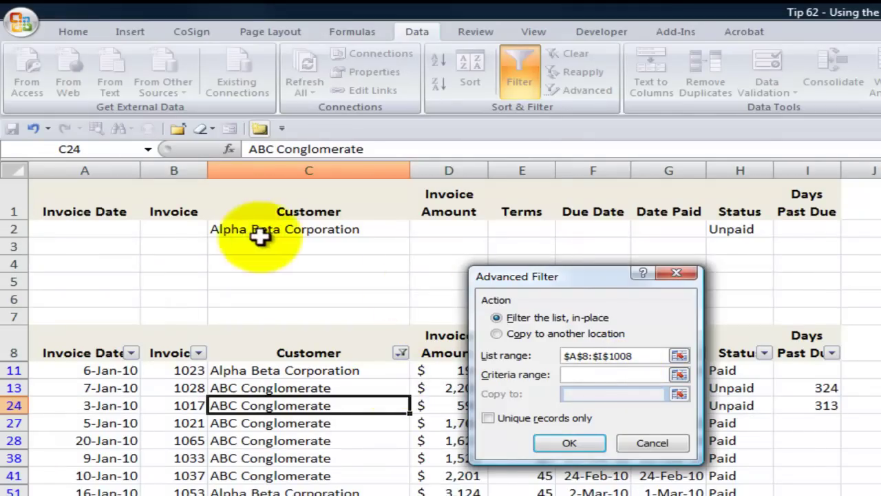
drag(92, 204, 798, 233)
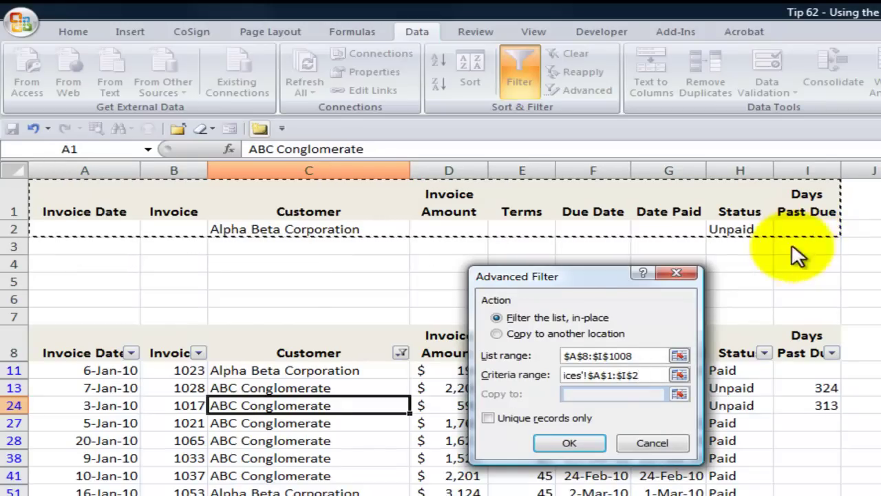
click(562, 444)
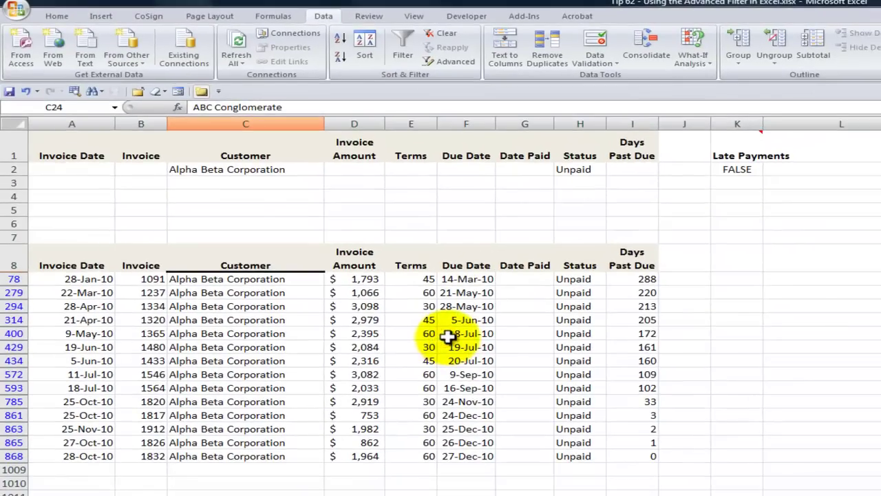
- Check the filtered unpaid Alpha Beta rows, then switch on AutoFilter to list all invoices again
click(216, 280)
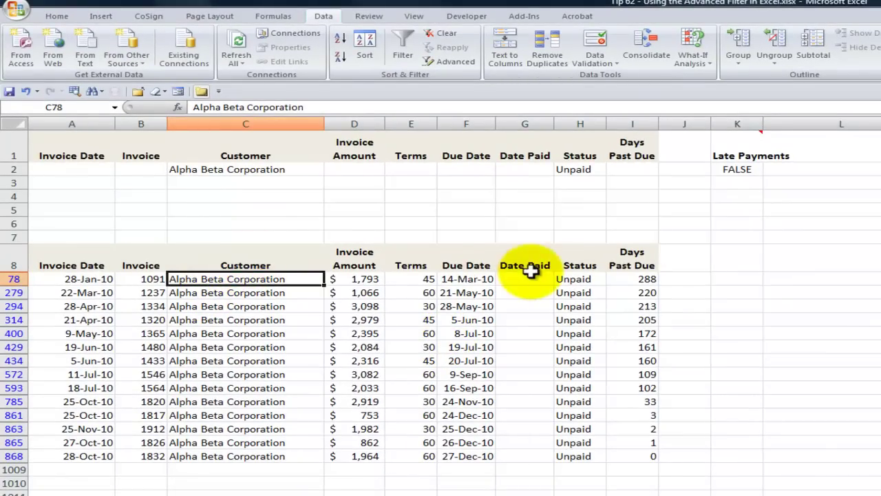
click(576, 280)
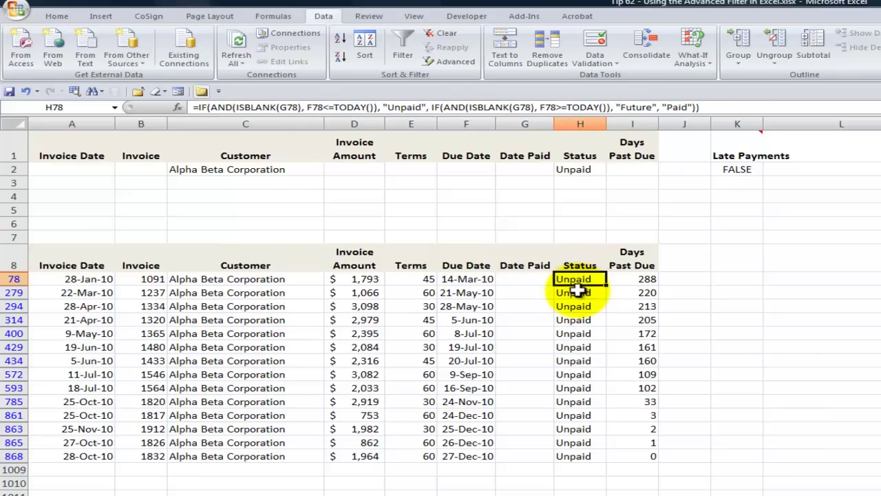
click(403, 44)
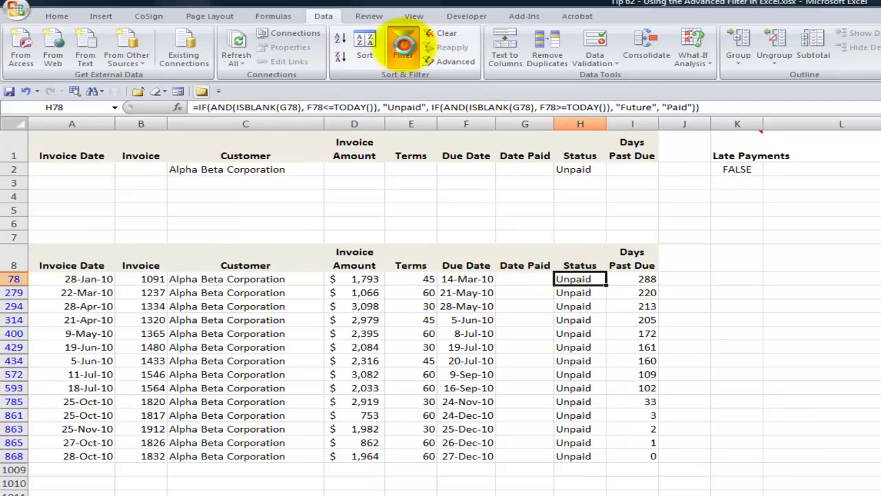
click(196, 282)
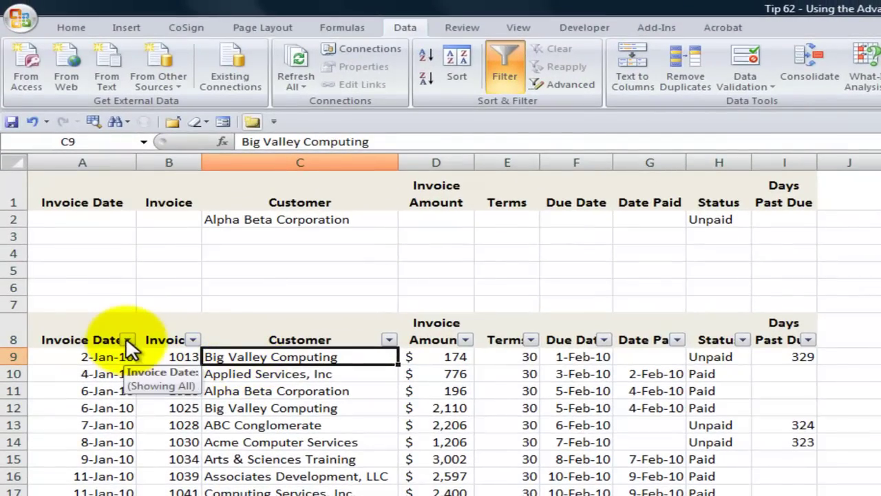
click(127, 340)
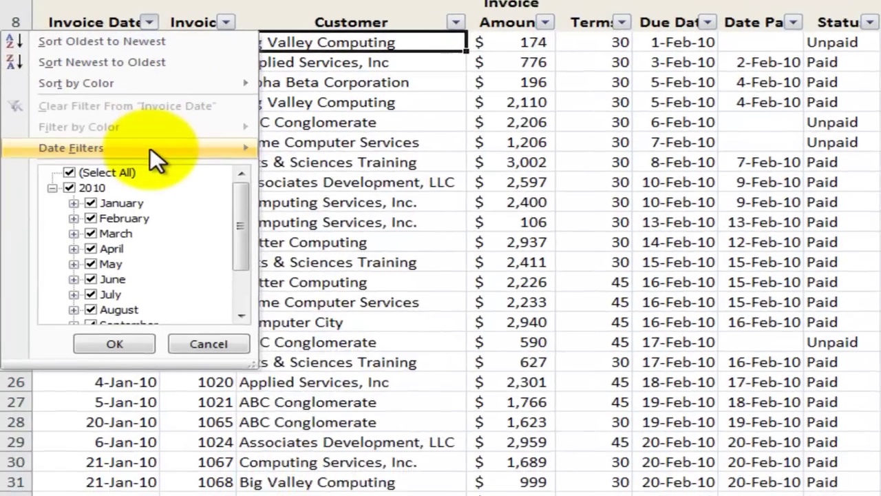
mouse_move(129, 446)
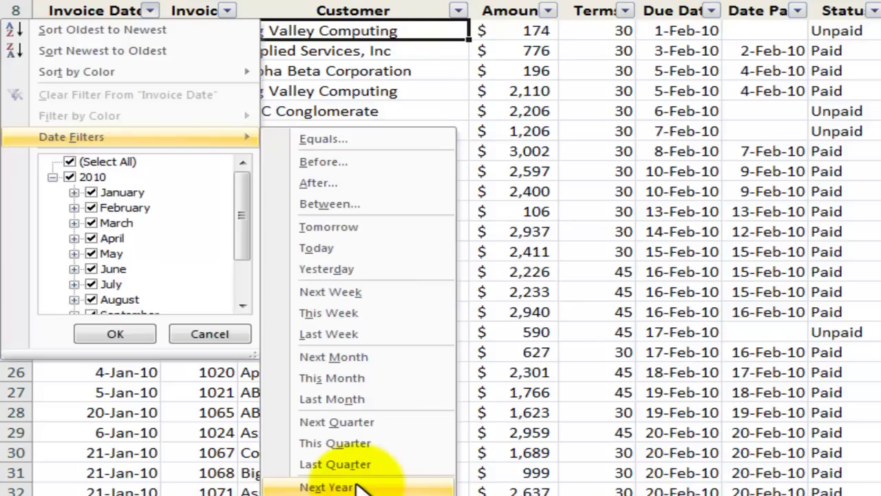
click(534, 130)
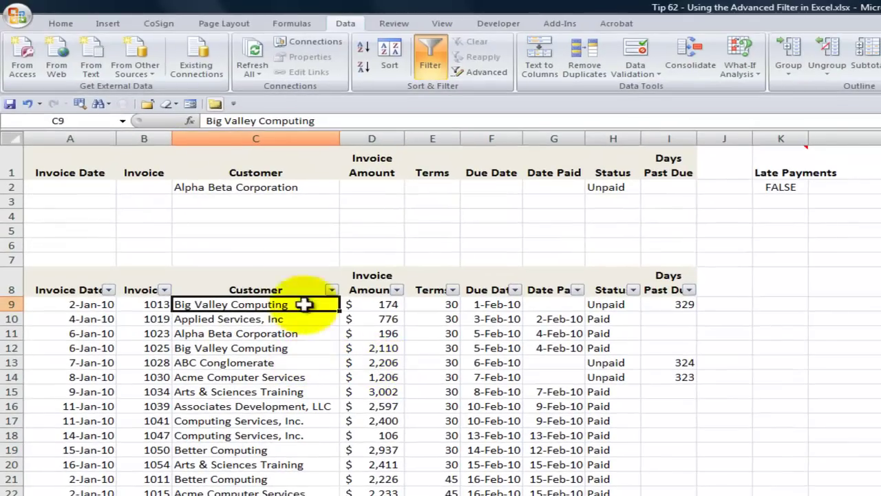
- Delete the Alpha Beta Corporation (C2) and Unpaid (H2) criteria, leaving K2's Late Payments value FALSE
click(272, 190)
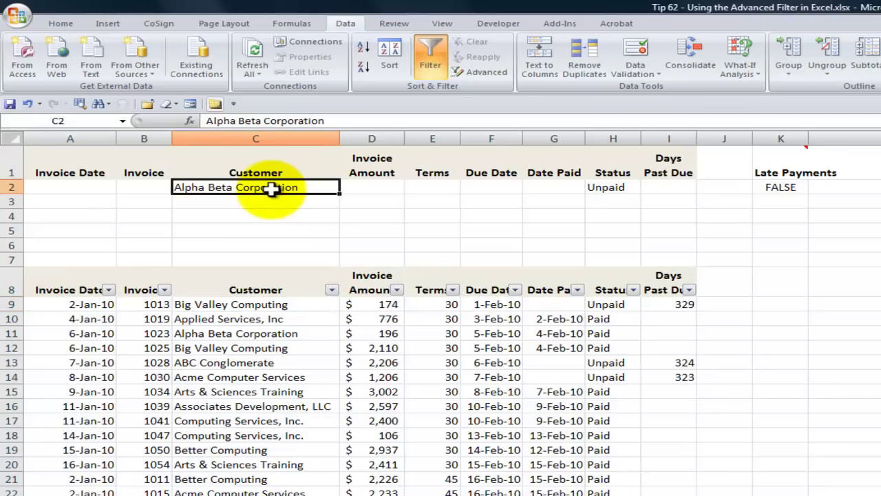
key(Delete)
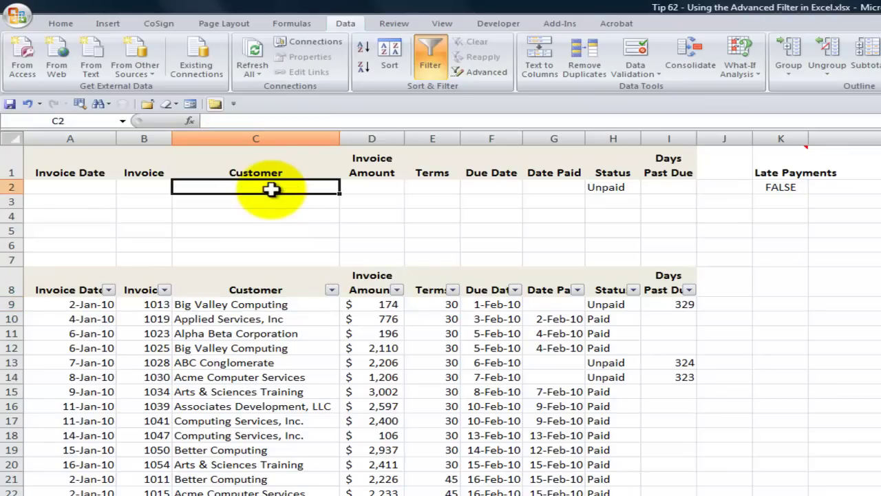
click(622, 188)
key(Delete)
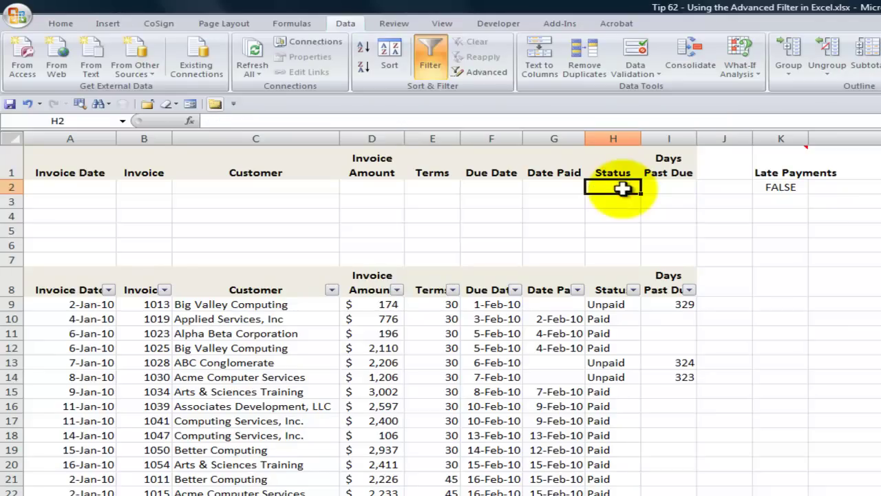
click(256, 185)
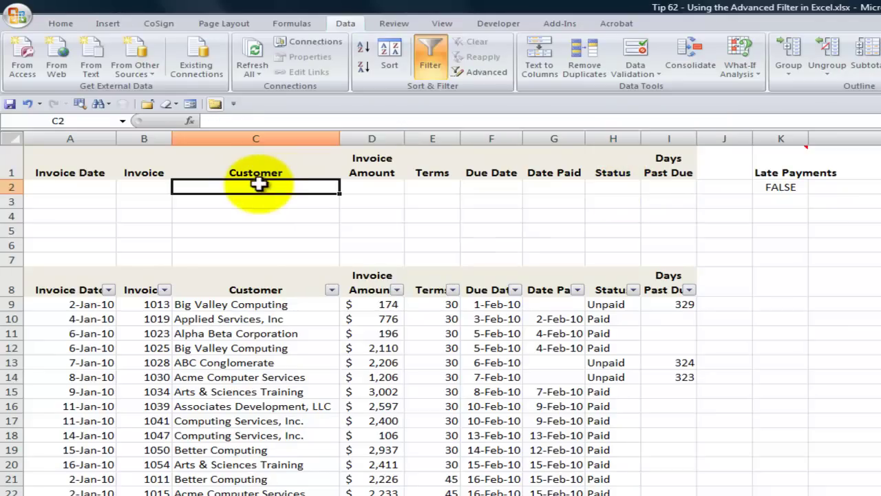
click(615, 184)
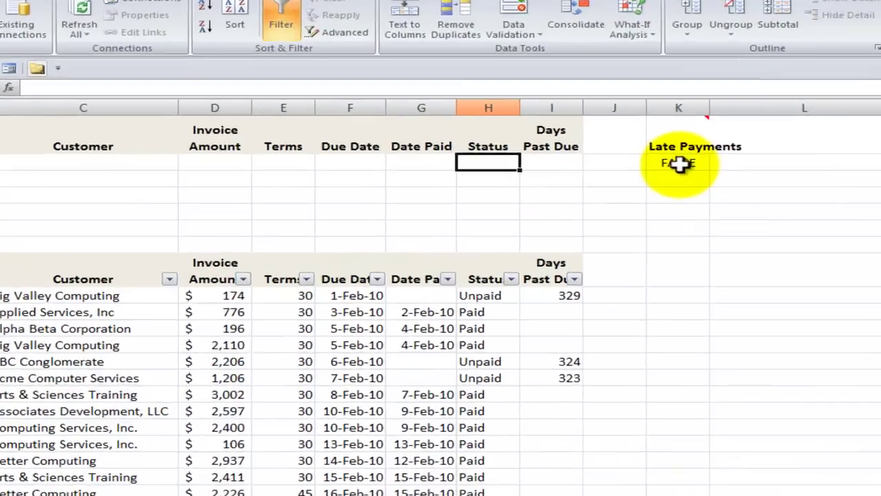
click(678, 163)
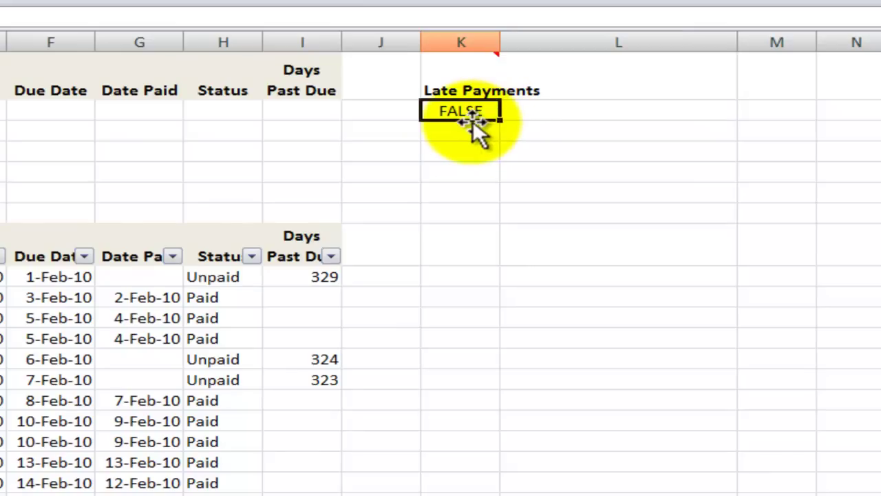
click(469, 81)
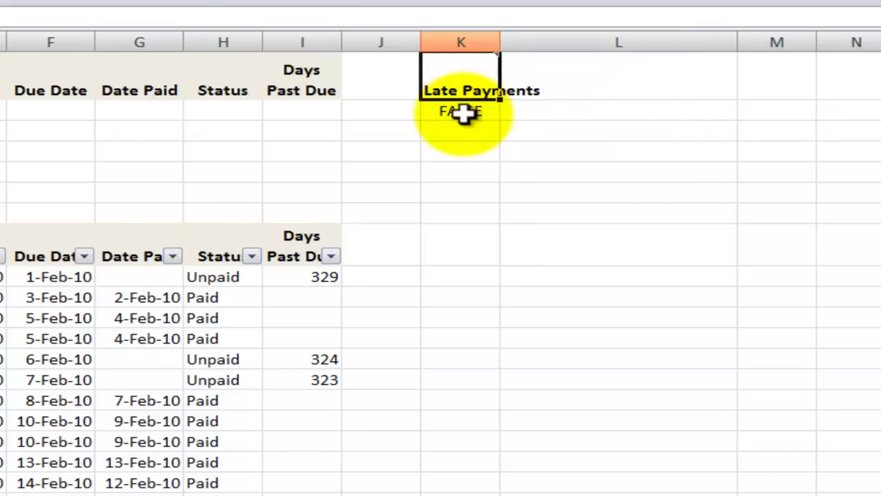
mouse_move(463, 97)
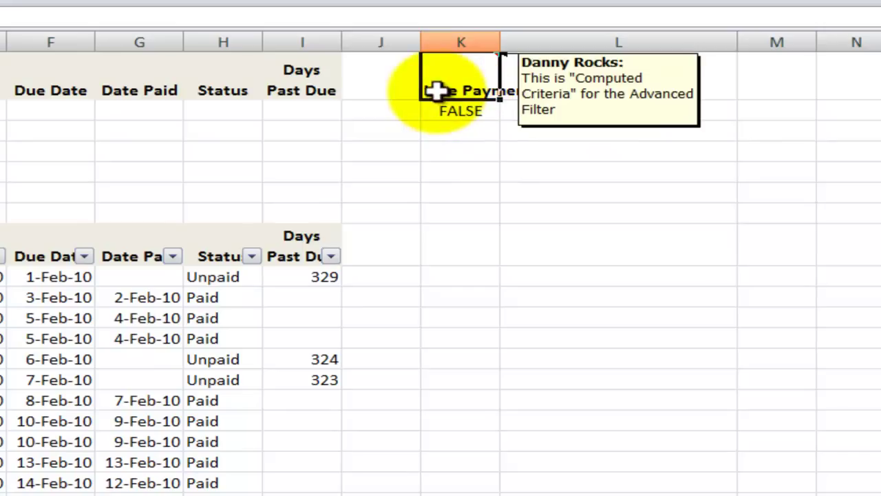
click(296, 83)
click(239, 83)
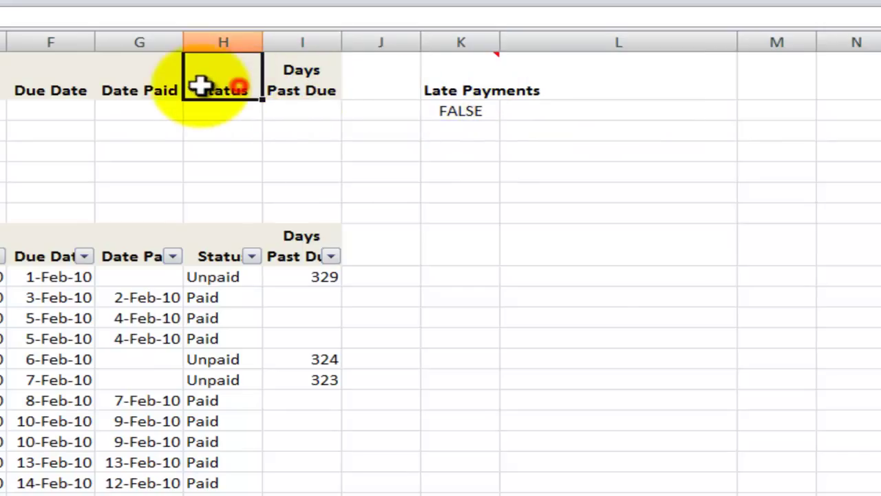
click(126, 83)
click(463, 74)
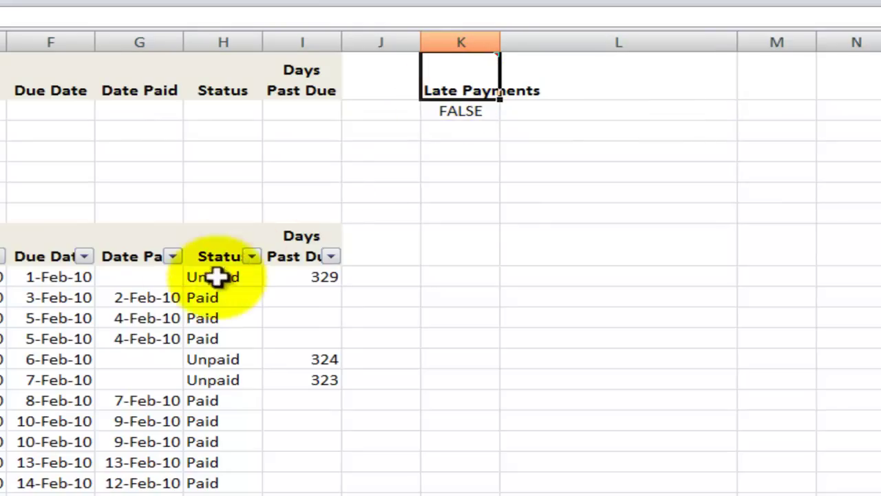
click(157, 296)
click(152, 277)
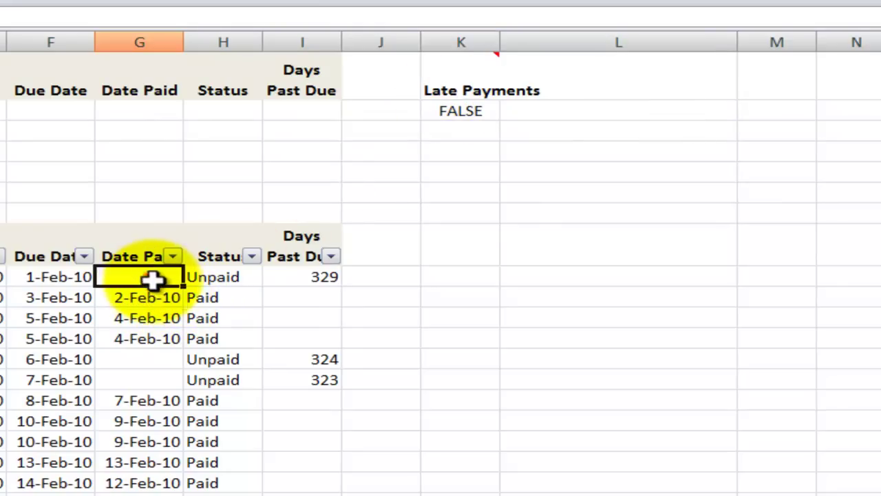
click(231, 277)
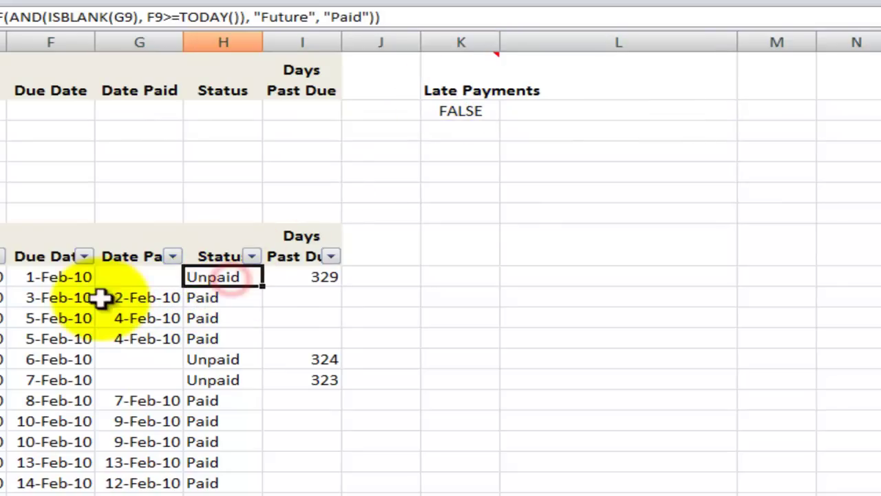
click(60, 296)
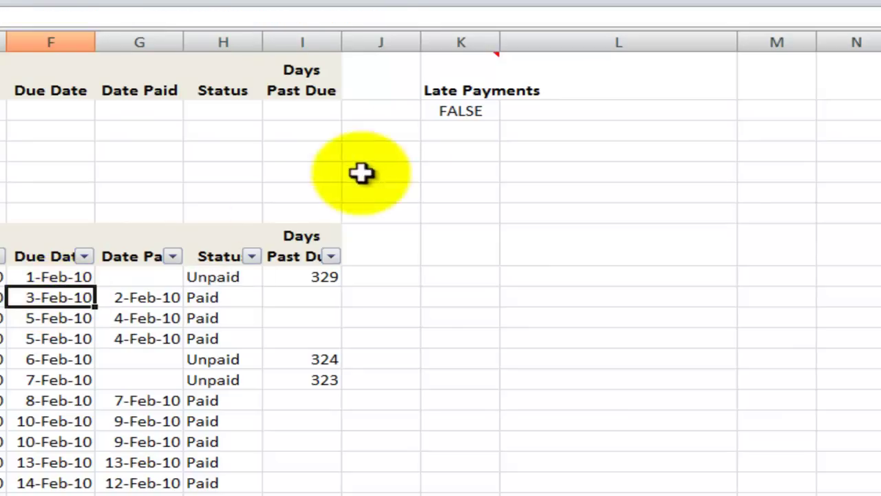
click(461, 108)
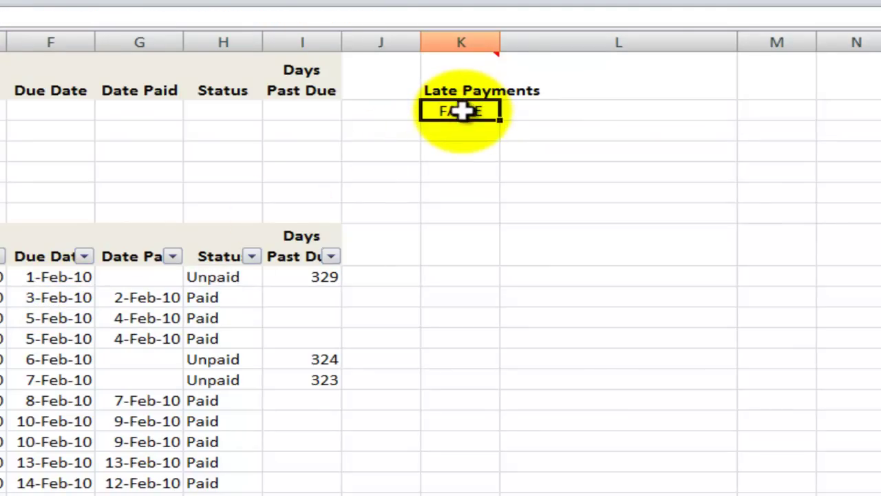
double_click(462, 109)
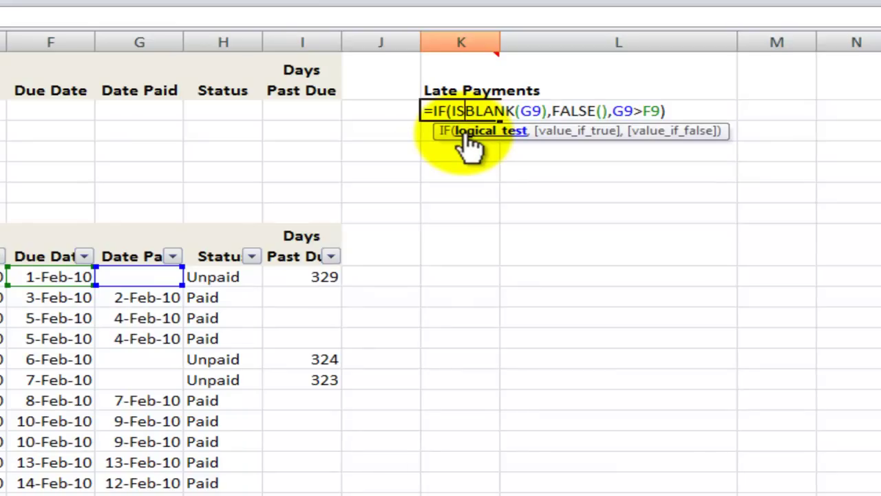
click(468, 138)
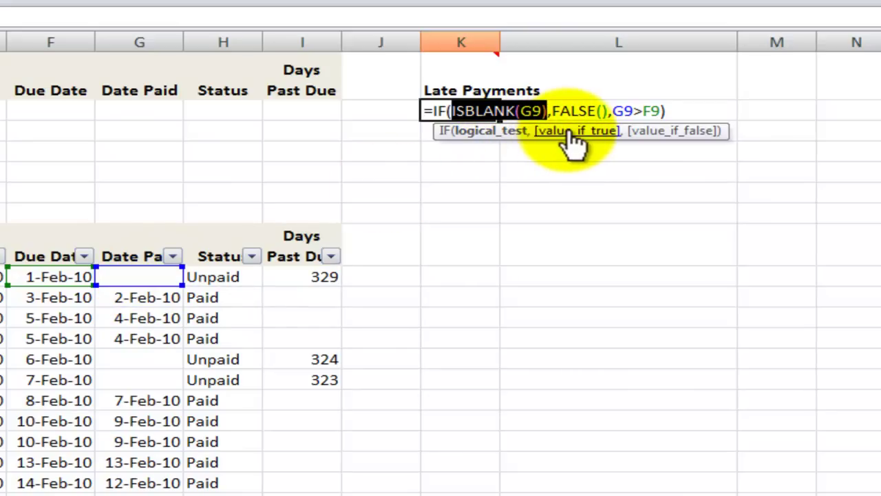
click(569, 136)
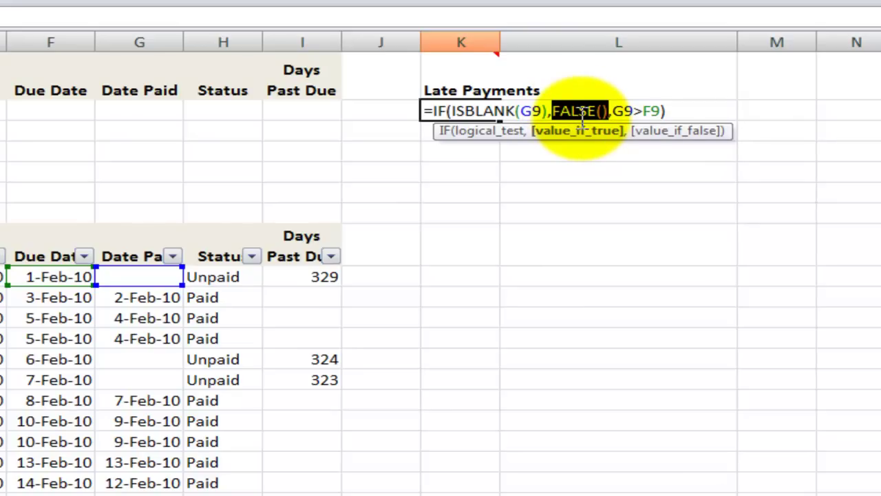
click(662, 138)
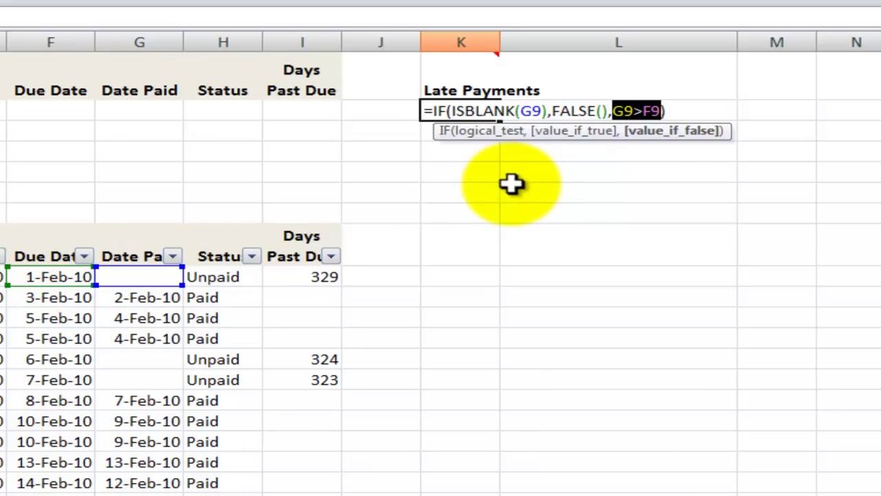
key(Return)
click(58, 338)
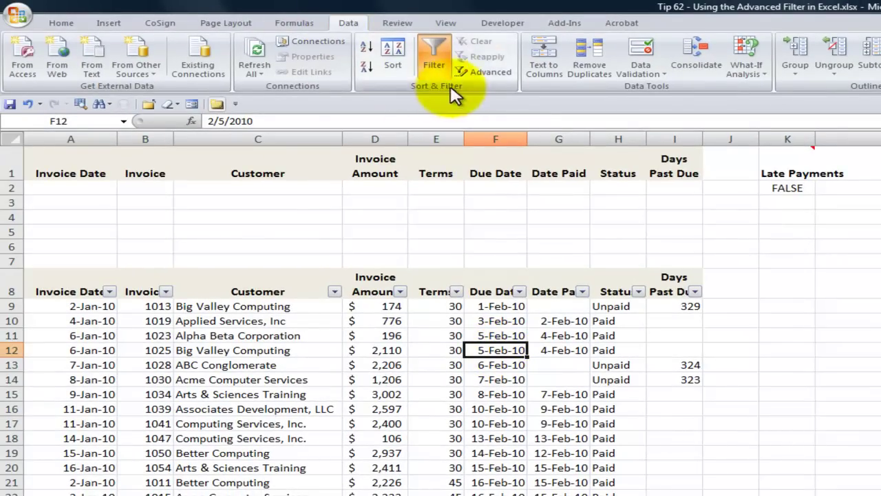
- Swap the criteria range $A$1:$I$2 for $K$1:$K$2 and filter the register in place
click(495, 72)
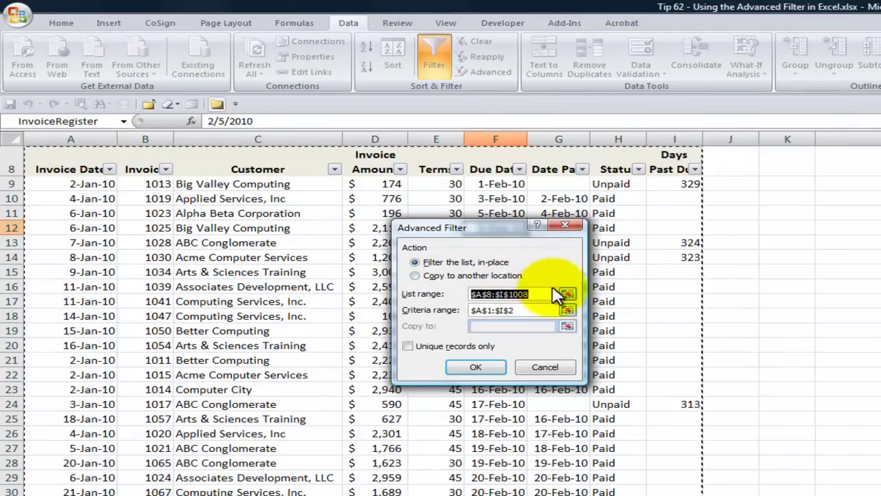
click(525, 313)
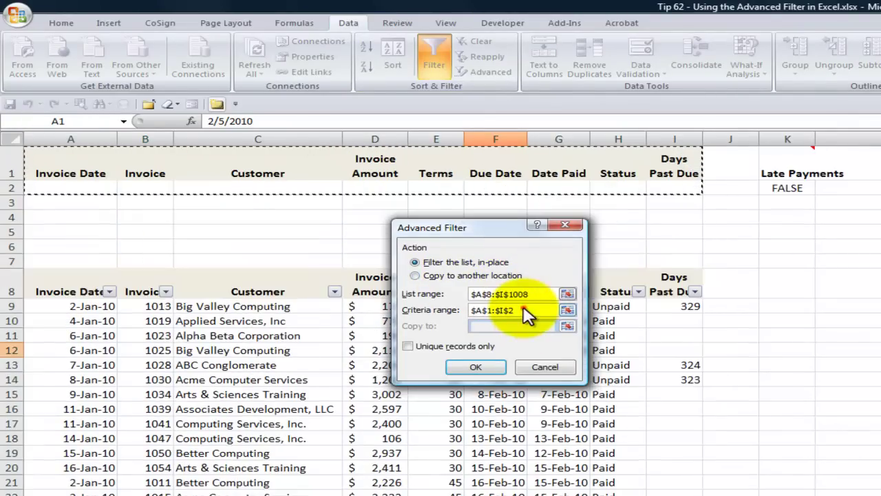
key(BackSpace)
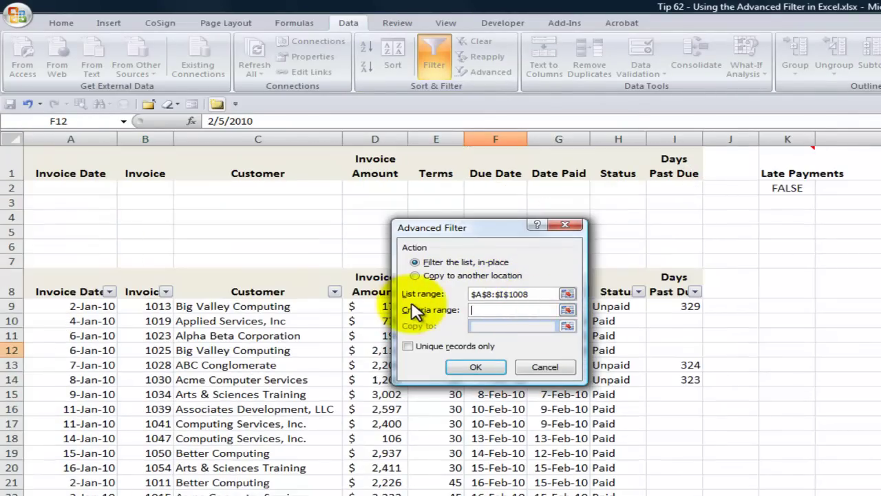
drag(797, 168, 798, 188)
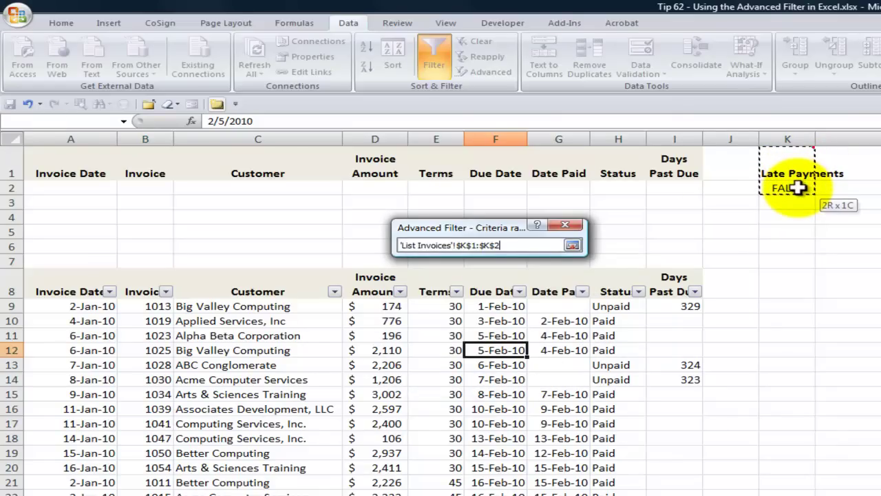
drag(798, 188, 798, 188)
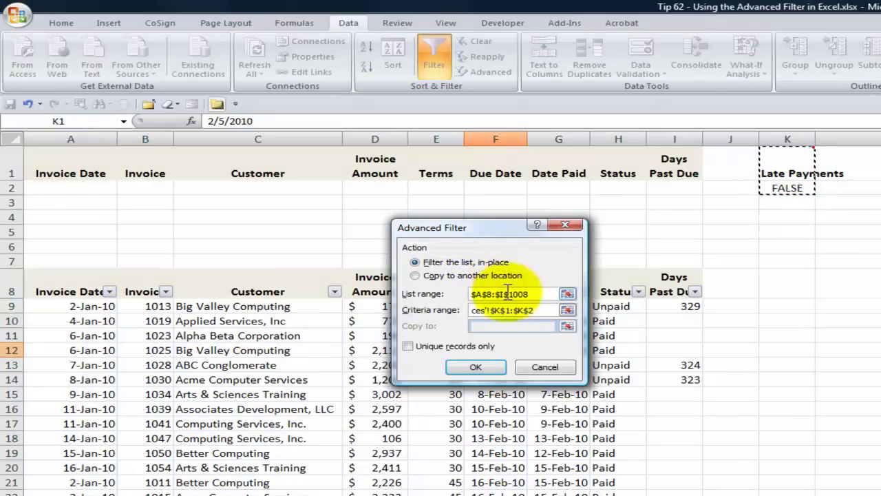
click(475, 367)
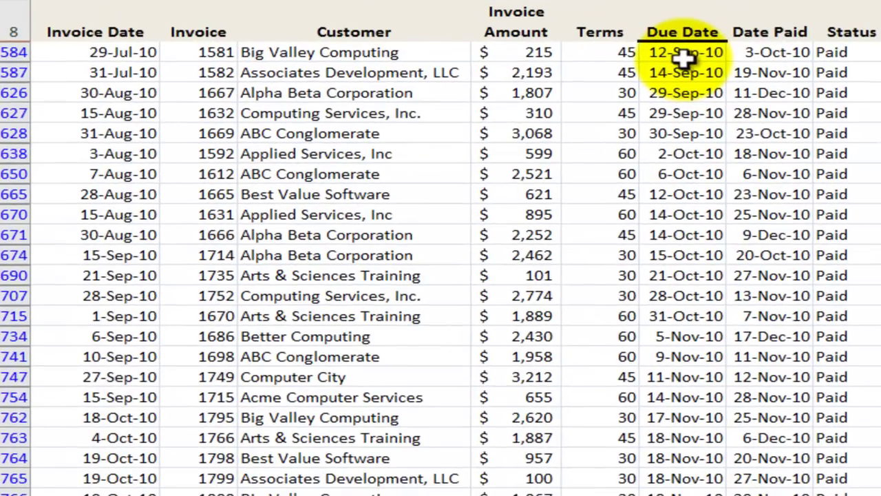
- Compare paid versus due dates, then step through K2's IF parts: ISBLANK(G9), FALSE(), G9>F9
click(766, 54)
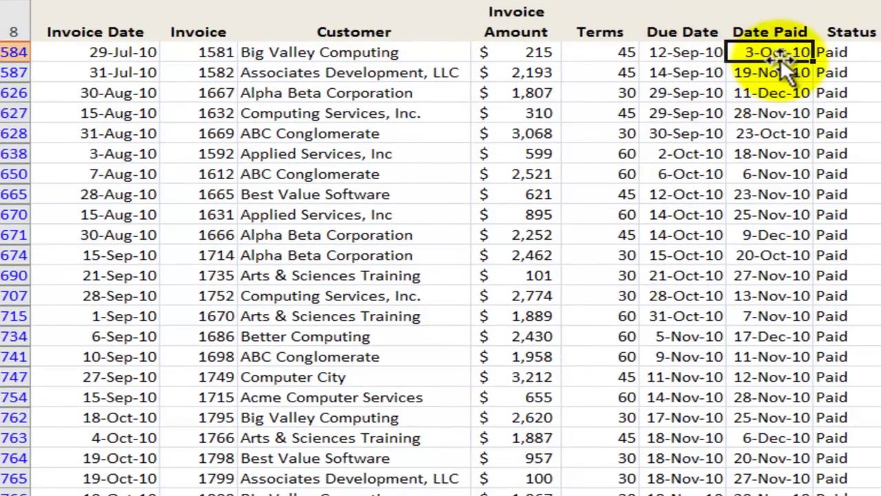
click(690, 56)
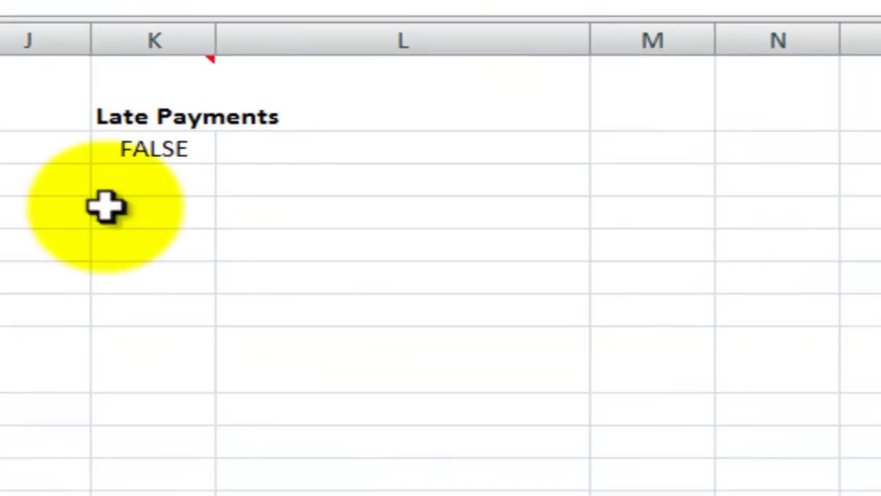
click(169, 146)
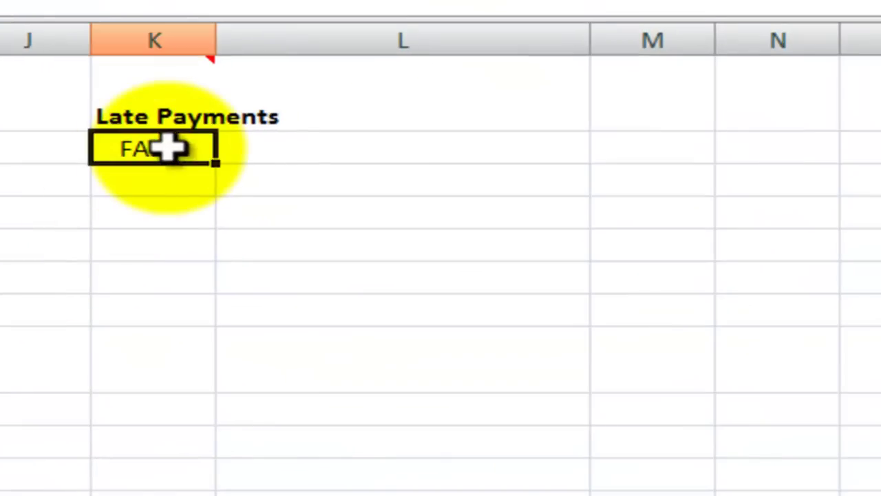
double_click(169, 146)
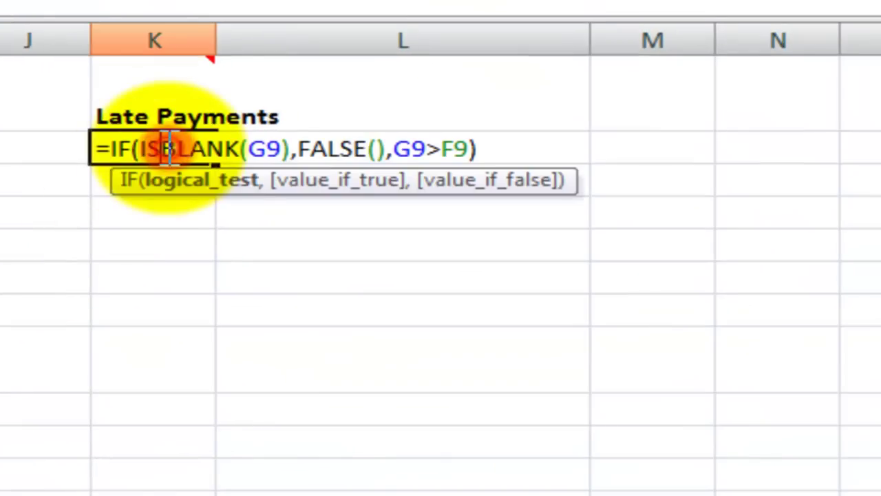
click(183, 186)
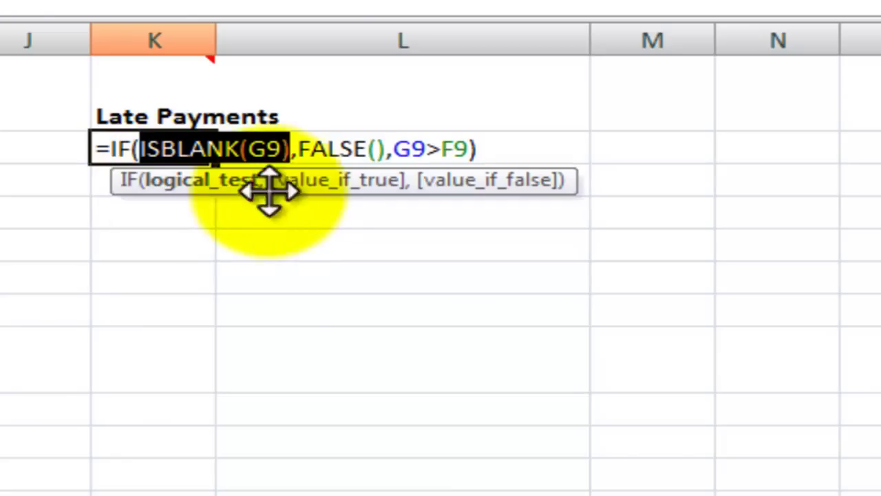
click(313, 180)
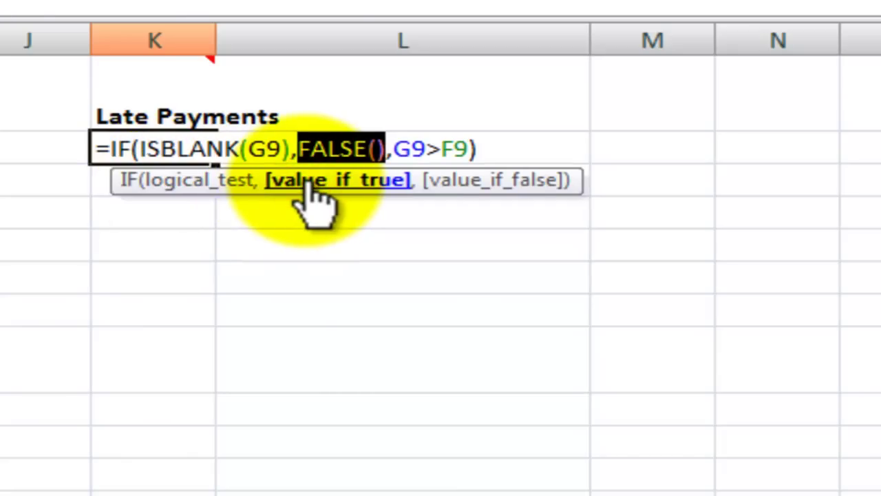
click(454, 181)
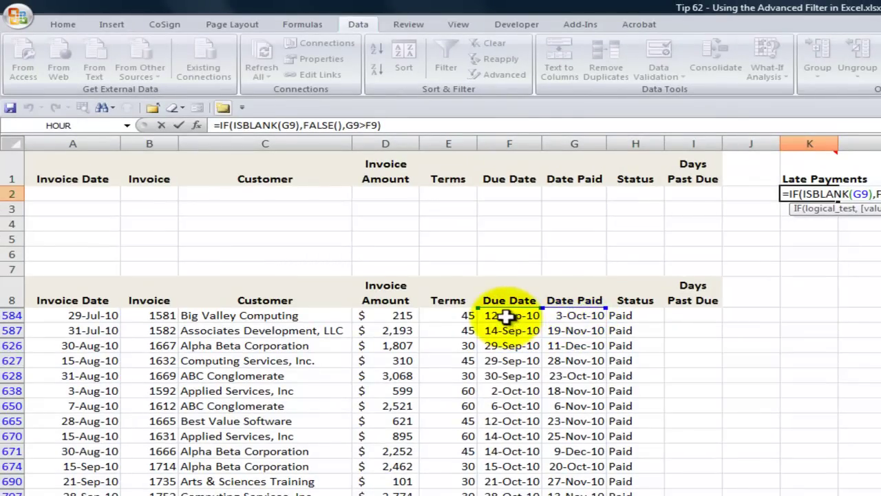
- Commit the K2 formula unchanged and clear the late-payments filter so every invoice shows
key(ctrl+Return)
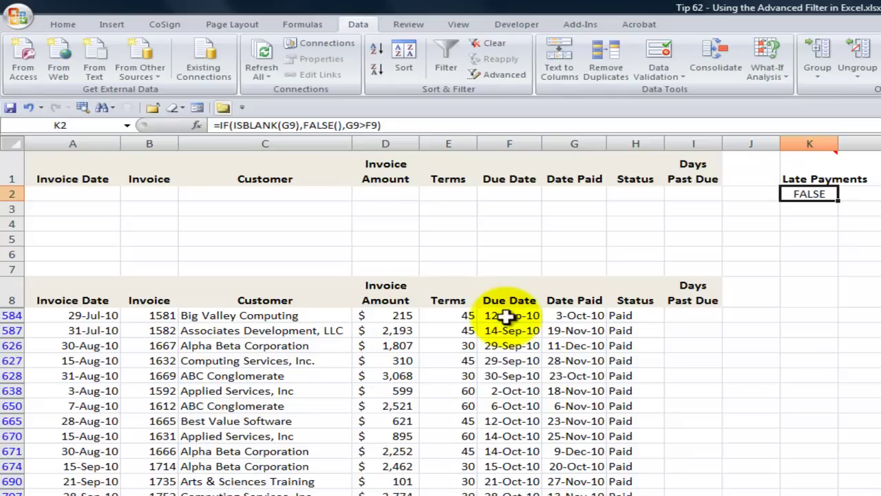
click(451, 65)
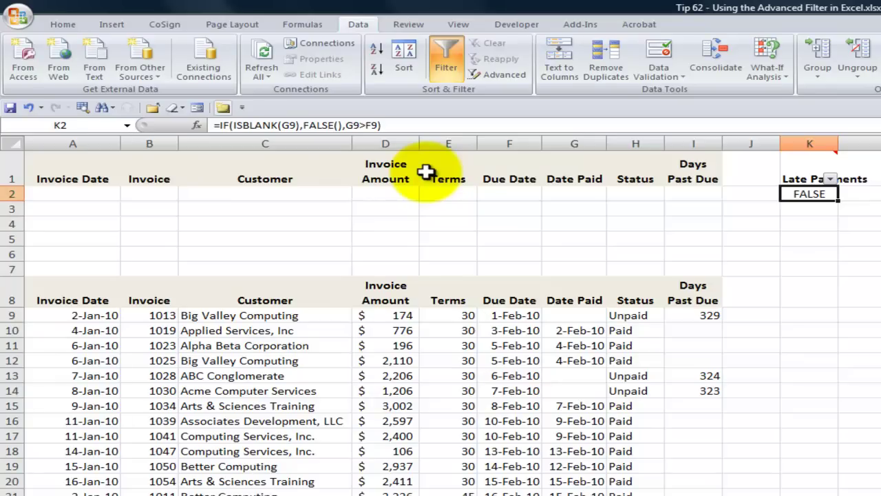
click(284, 358)
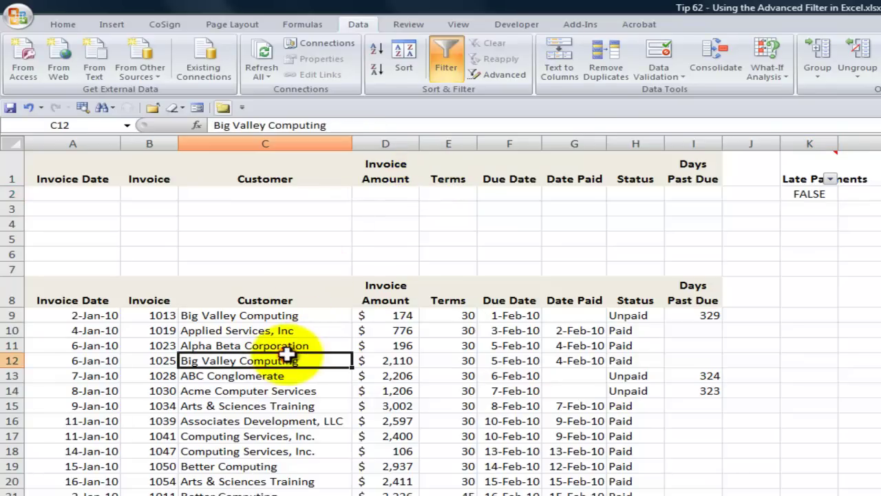
click(264, 298)
- Move the filter arrows from the criteria area to the row 8 register headers, leaving Customer unfiltered
click(448, 63)
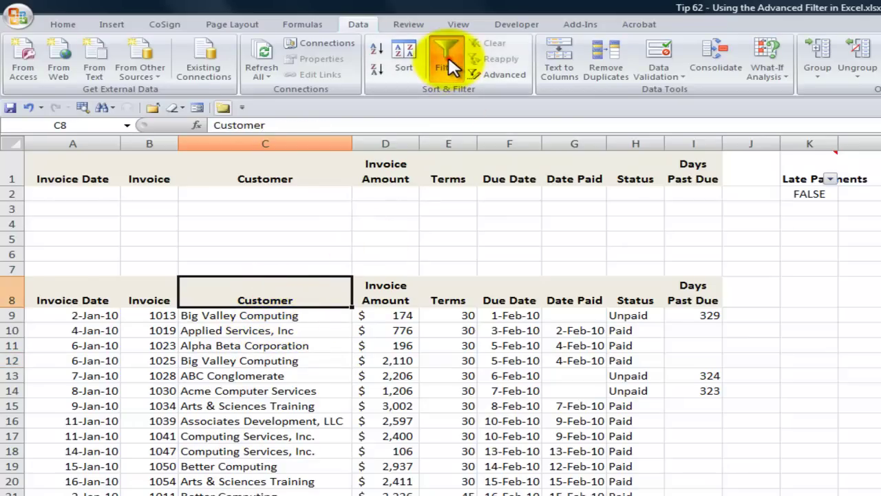
click(451, 66)
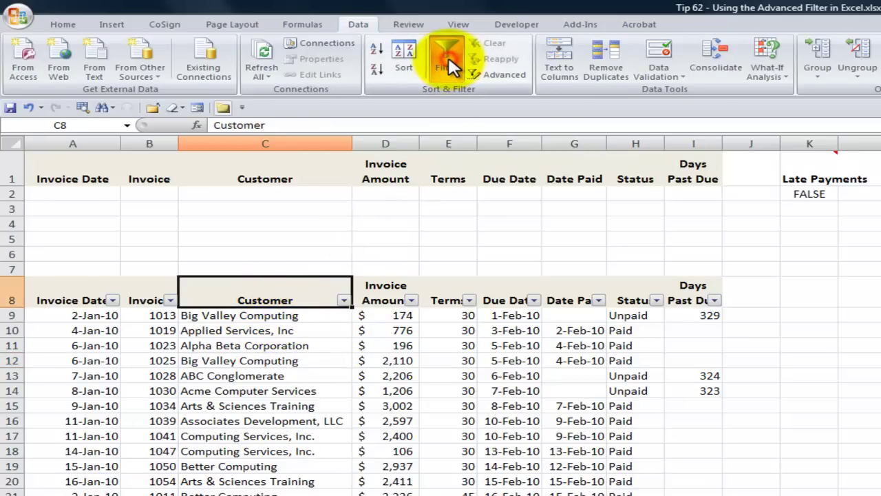
click(343, 300)
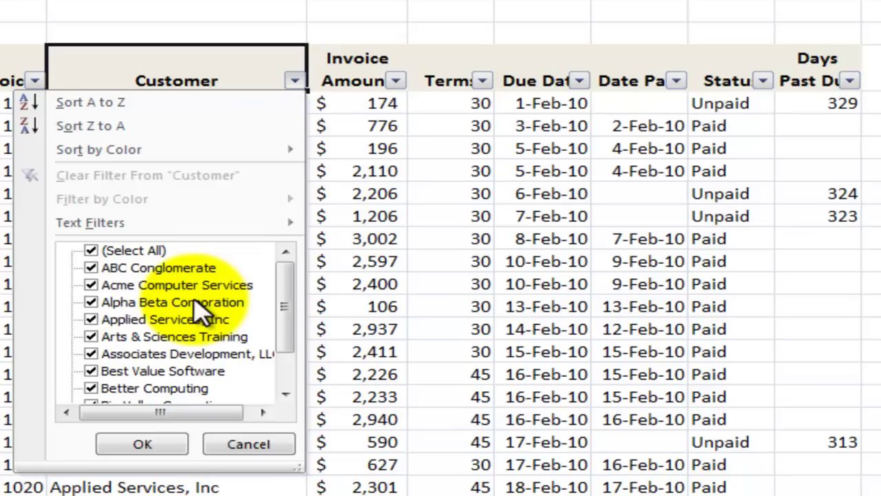
click(427, 282)
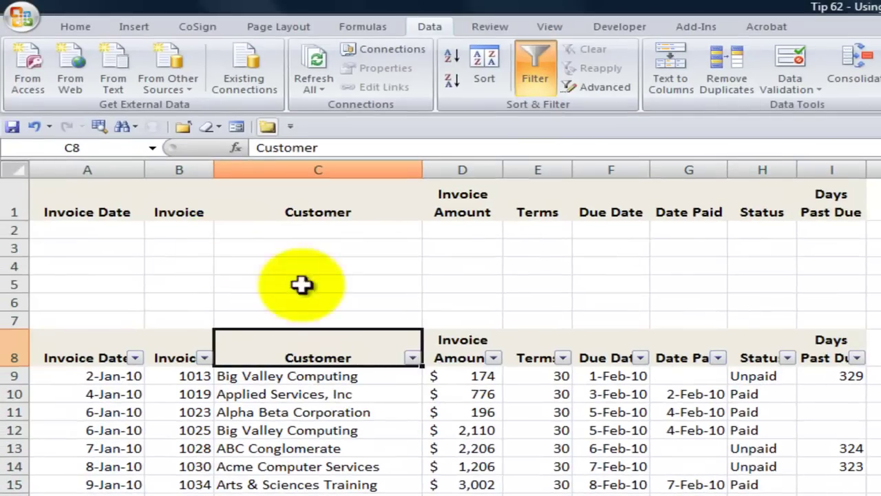
click(292, 412)
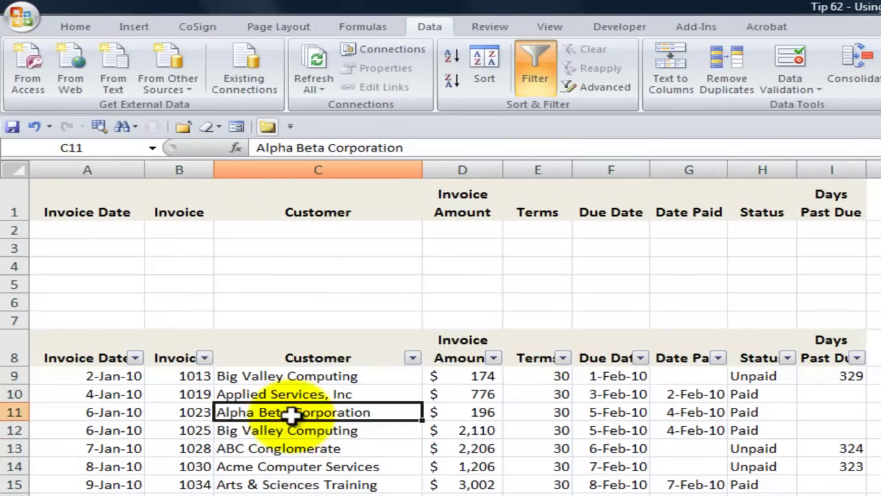
click(154, 147)
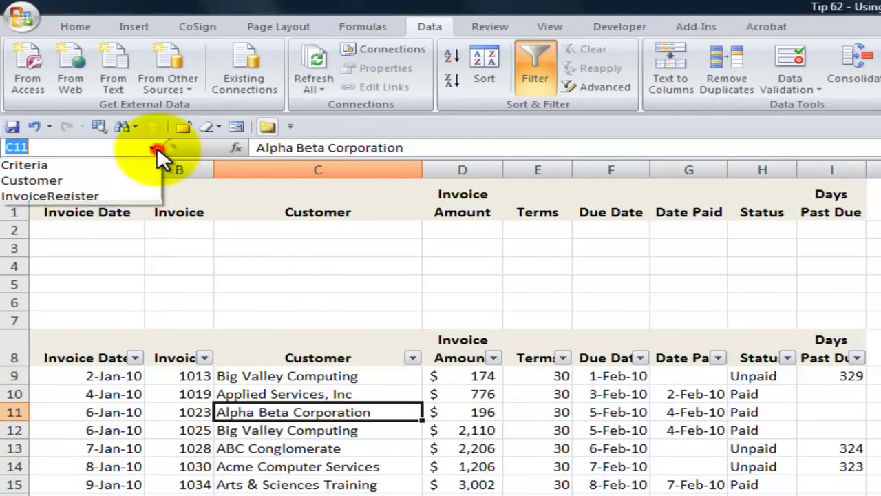
click(141, 180)
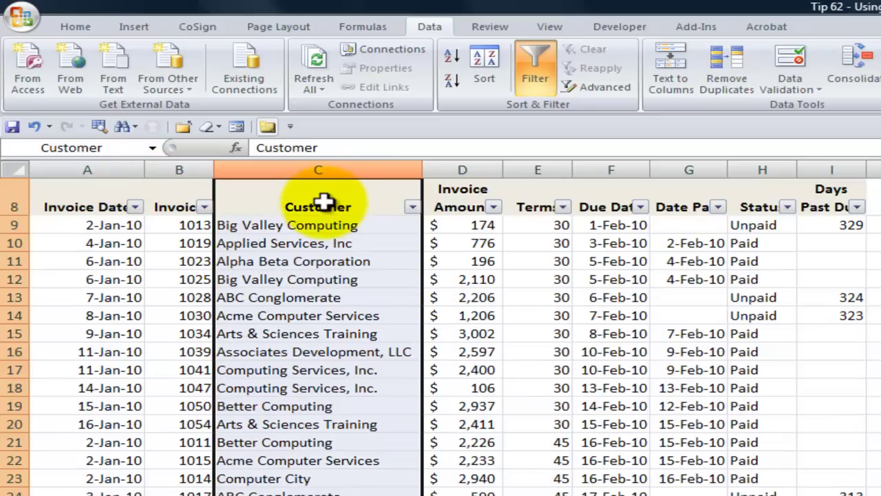
click(321, 266)
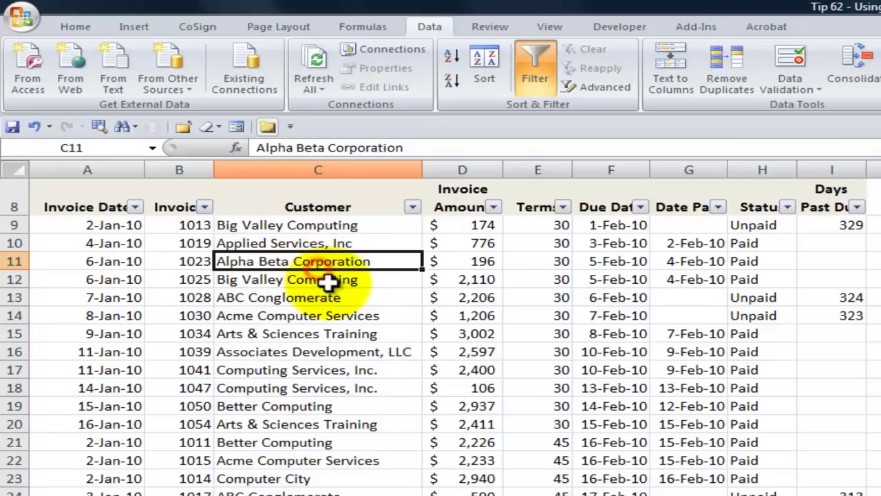
scroll(441, 336, up, 3)
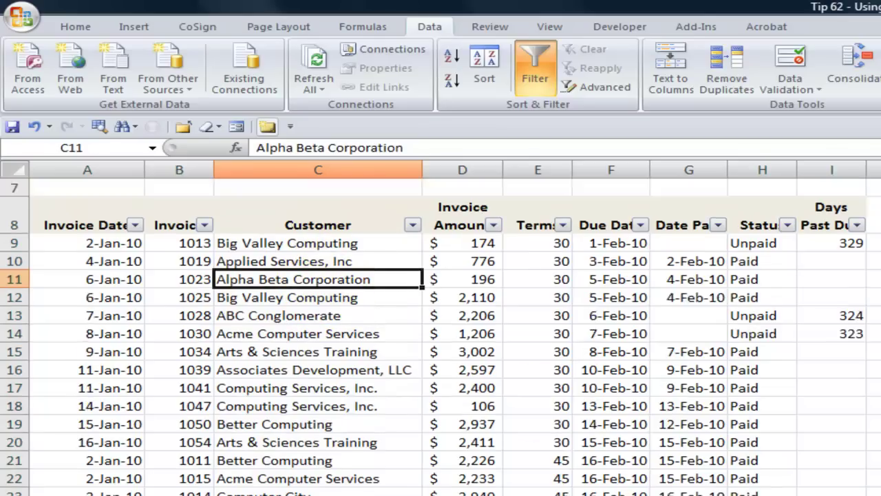
click(606, 84)
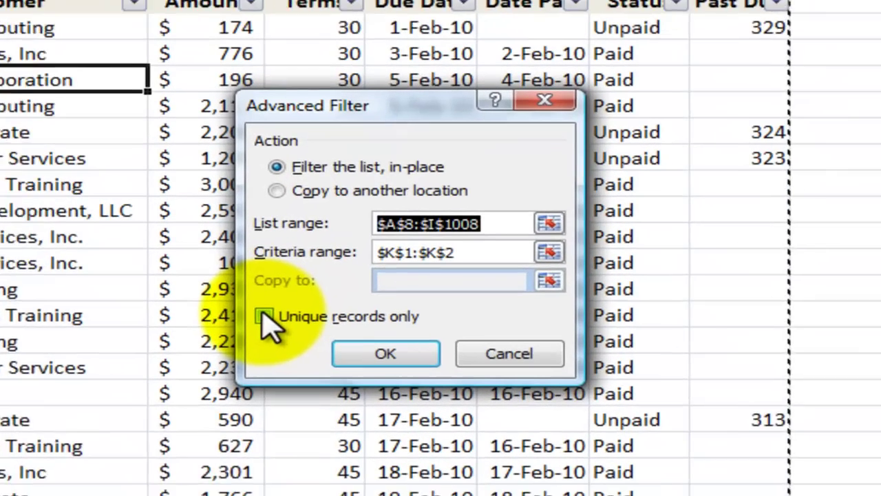
click(502, 424)
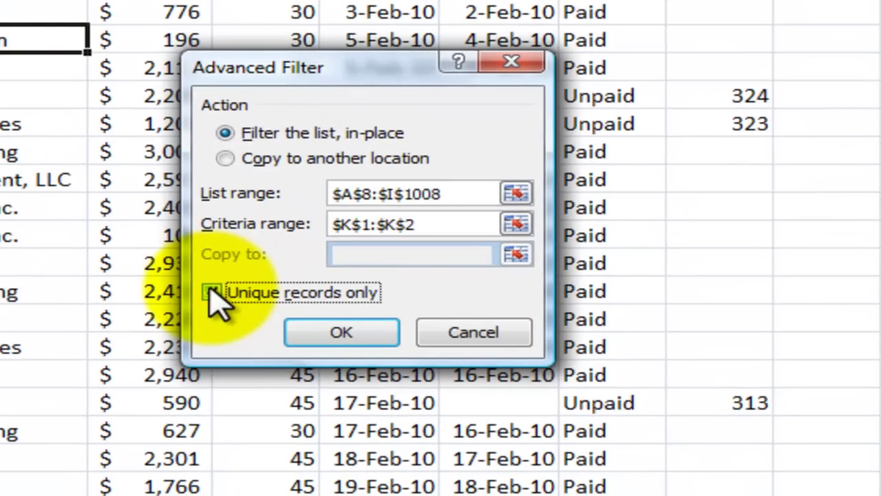
click(231, 159)
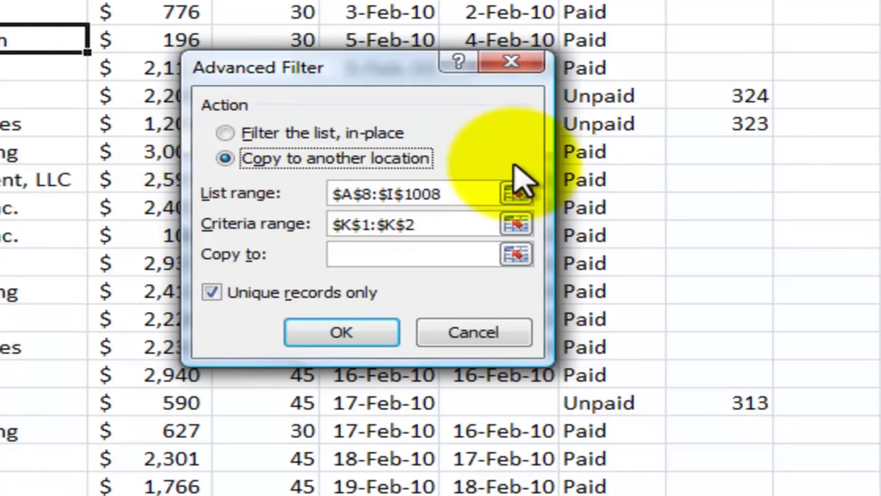
drag(457, 193, 203, 207)
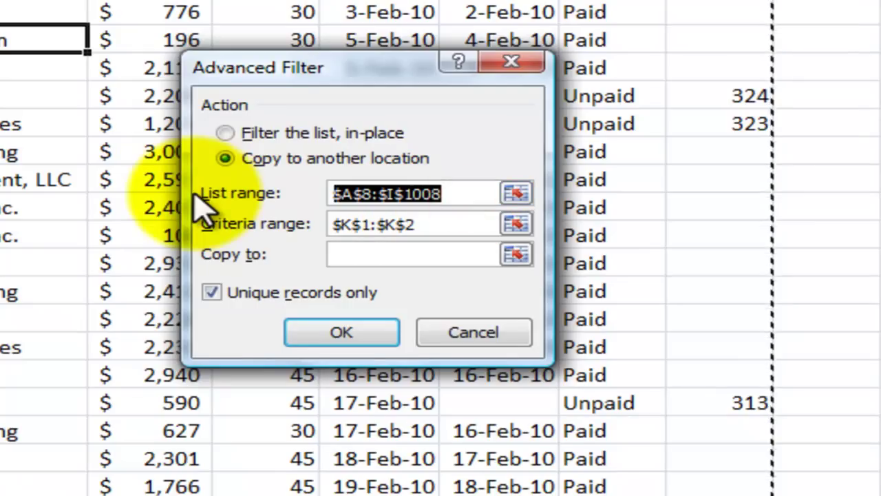
key(Delete)
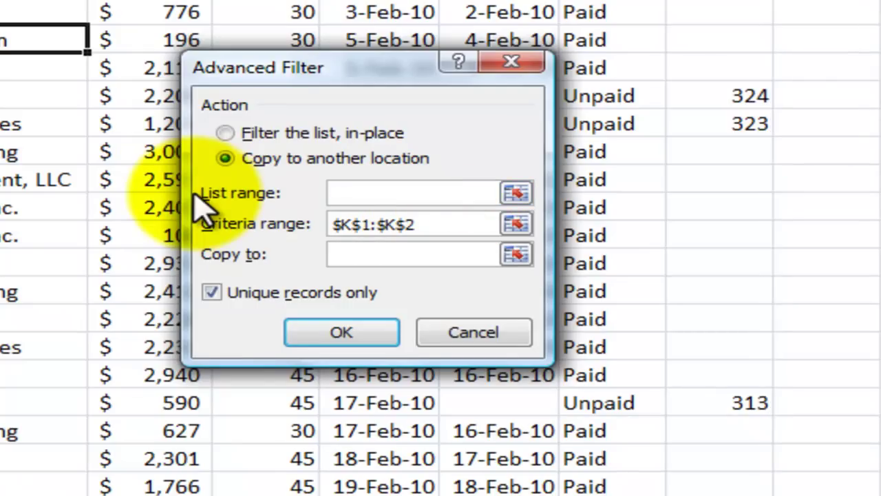
key(F3)
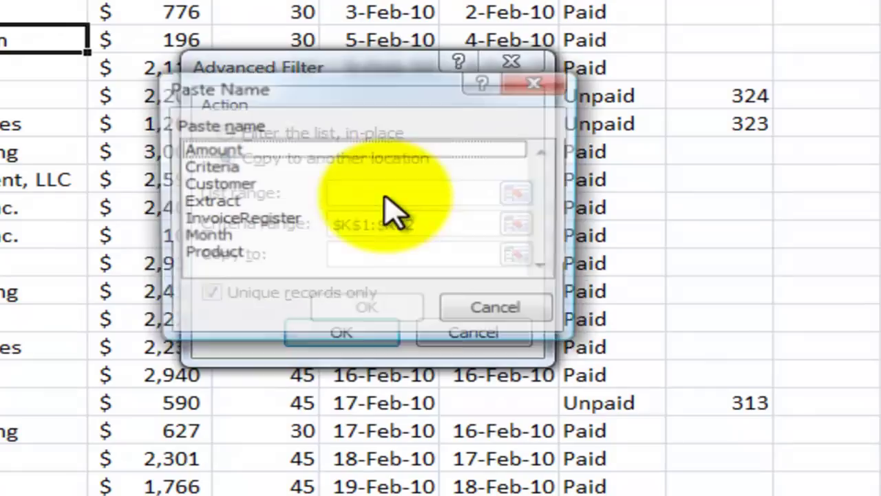
click(252, 186)
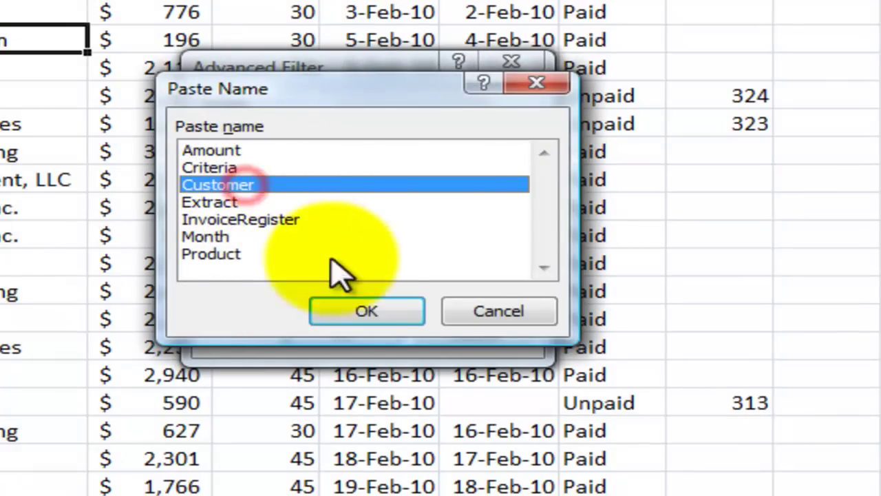
click(363, 315)
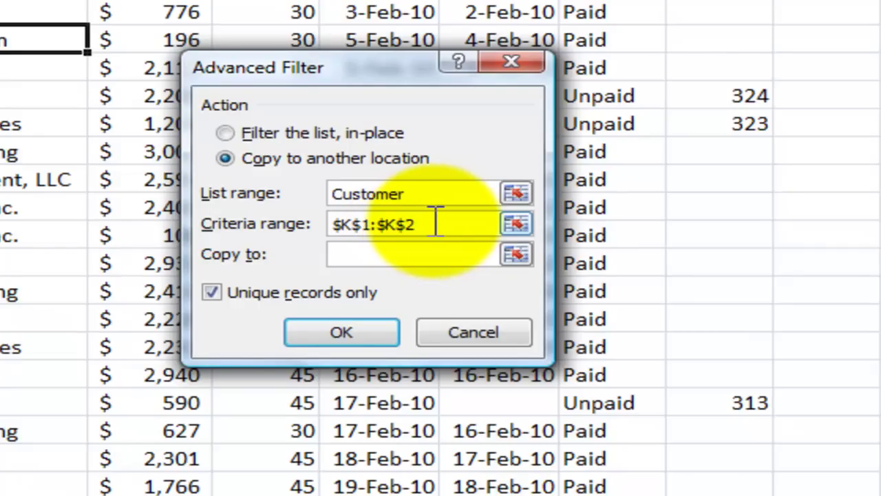
drag(433, 224, 237, 216)
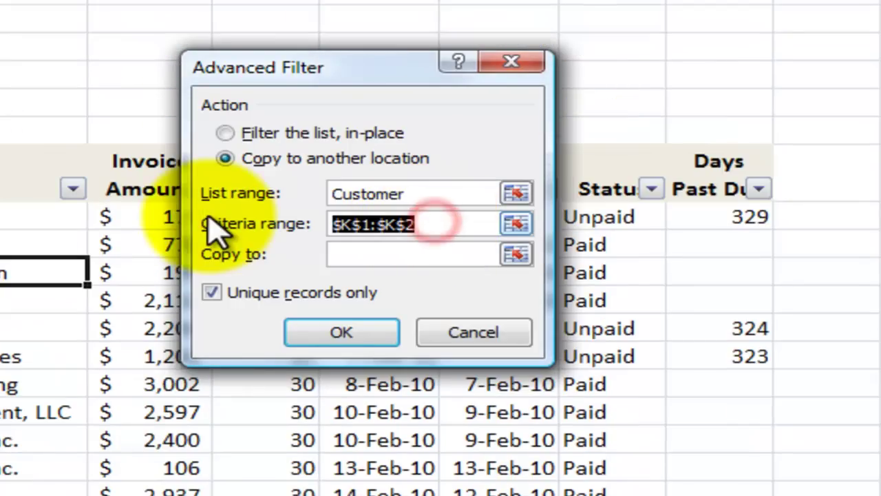
key(Delete)
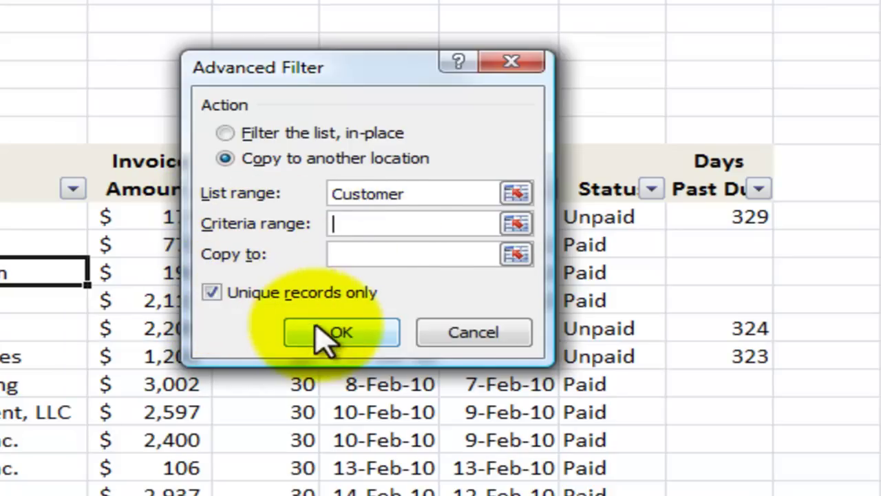
click(354, 253)
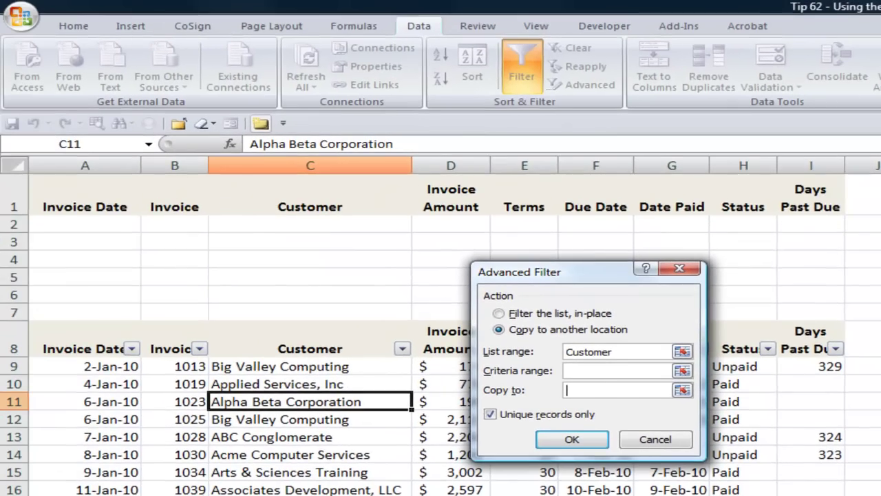
click(232, 485)
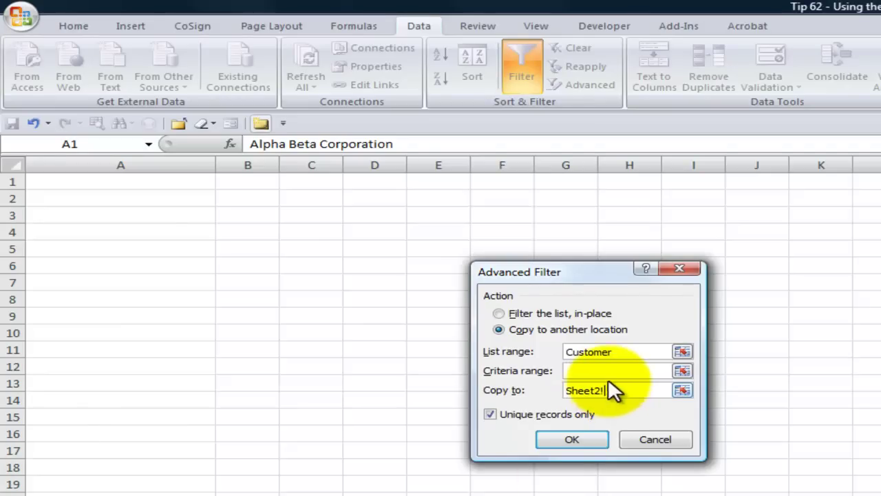
click(156, 184)
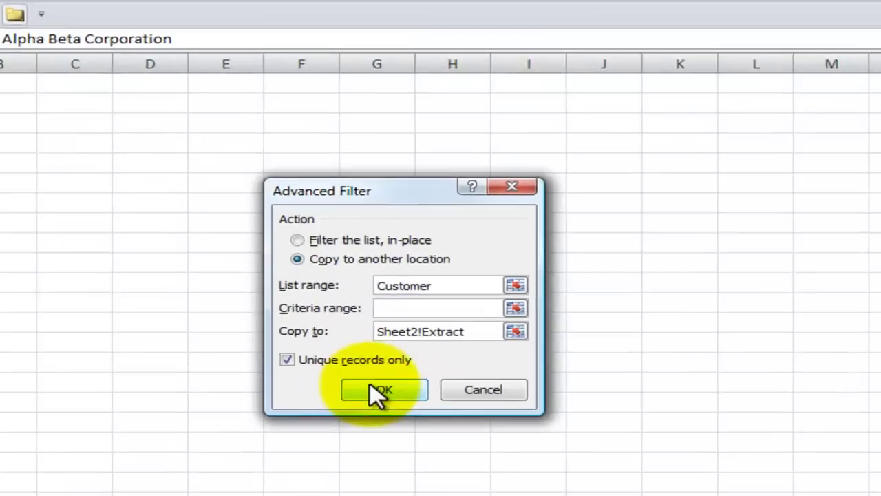
click(572, 439)
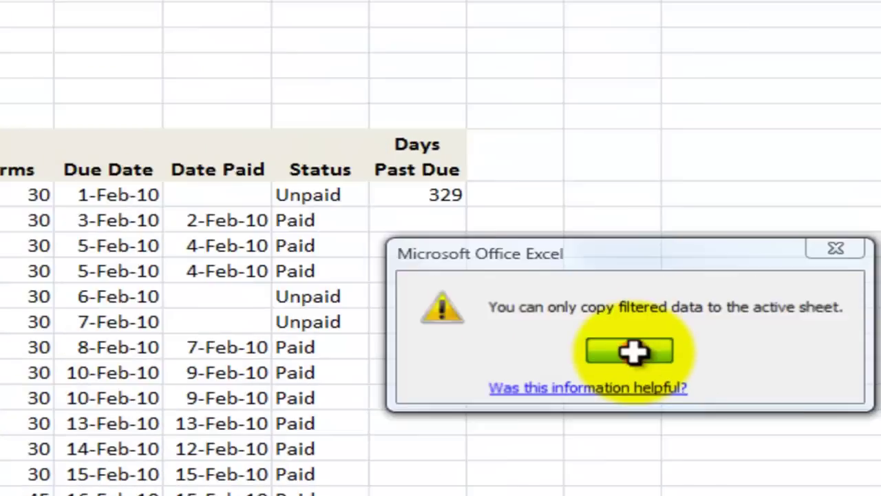
click(440, 282)
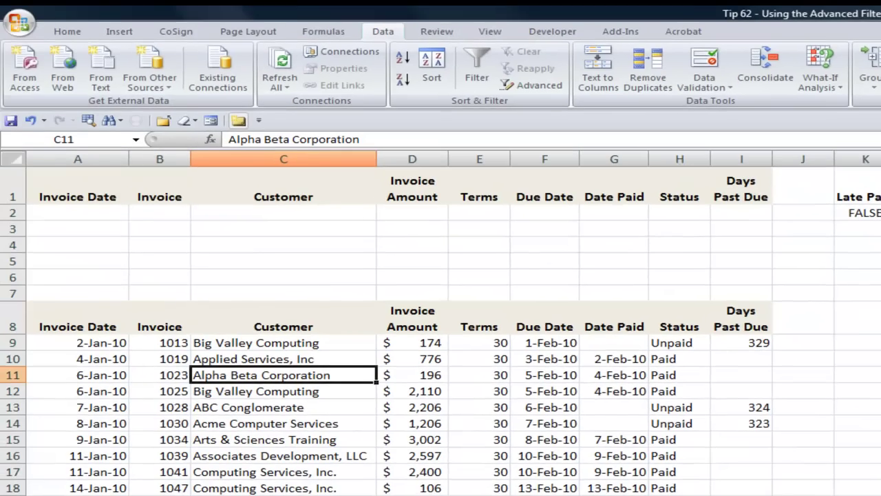
- In Advanced Filter, tick Unique records only and replace the list range with the Customer name
click(878, 229)
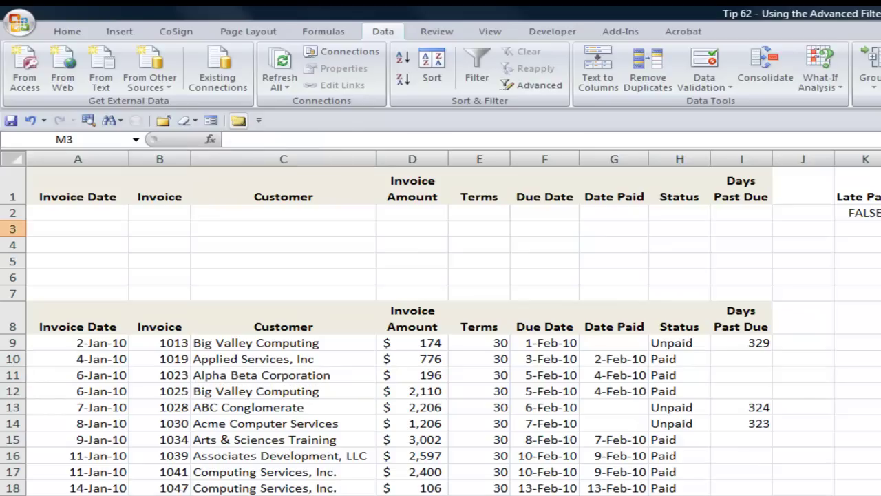
click(497, 408)
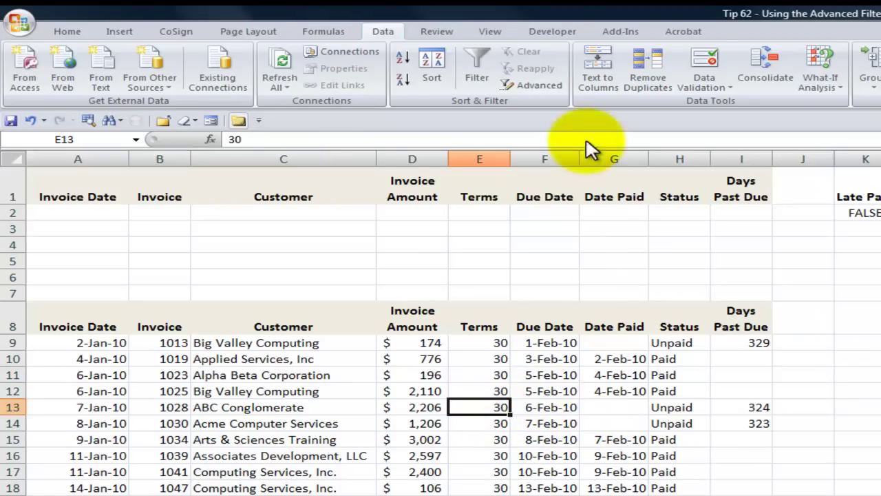
click(544, 86)
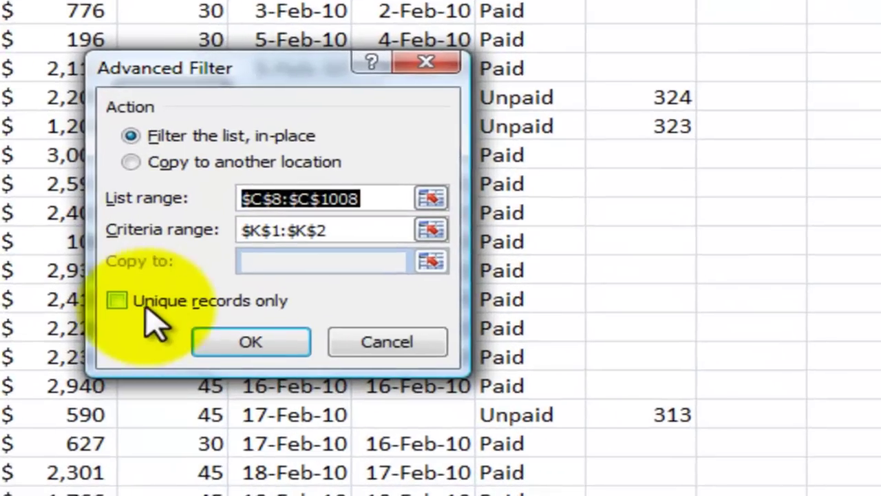
click(448, 386)
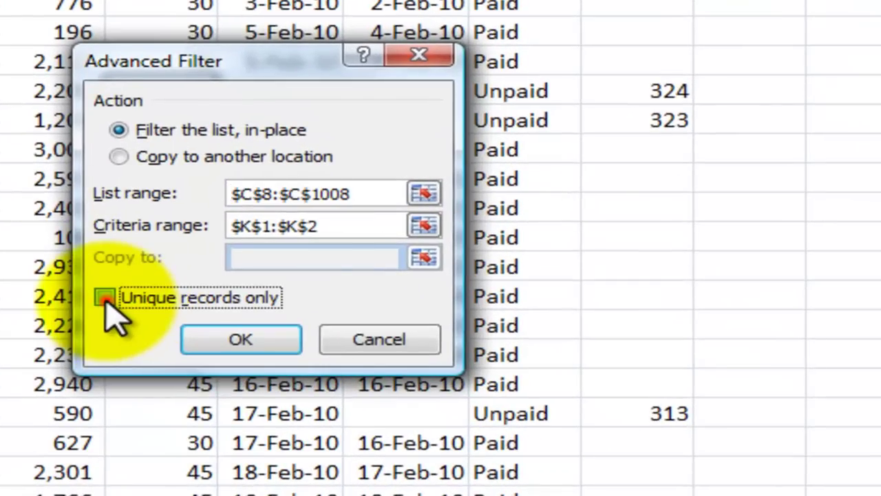
double_click(366, 193)
key(Delete)
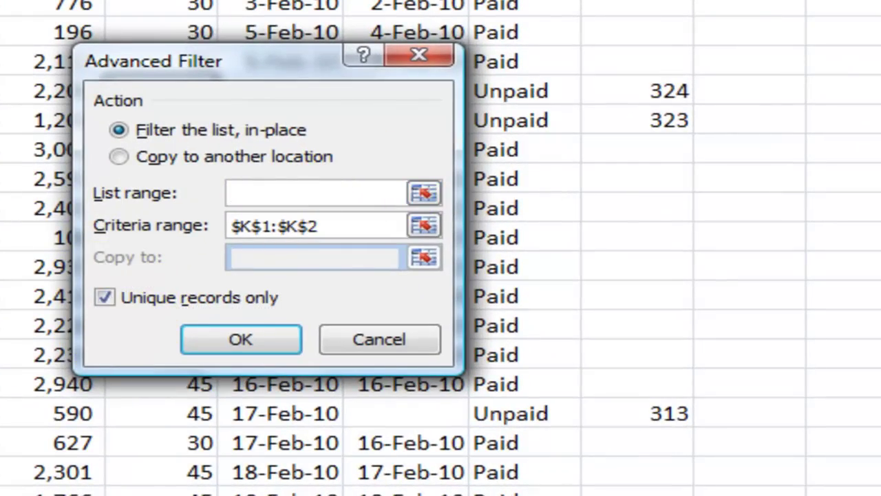
key(F3)
click(124, 184)
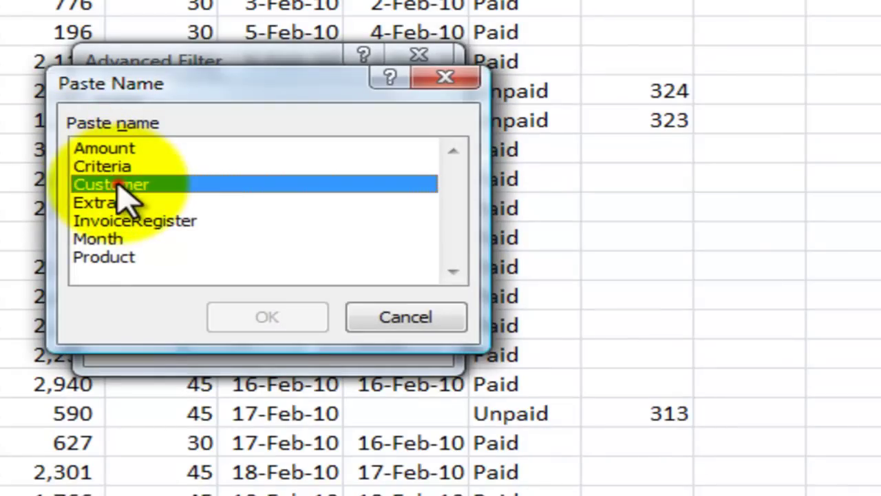
click(268, 317)
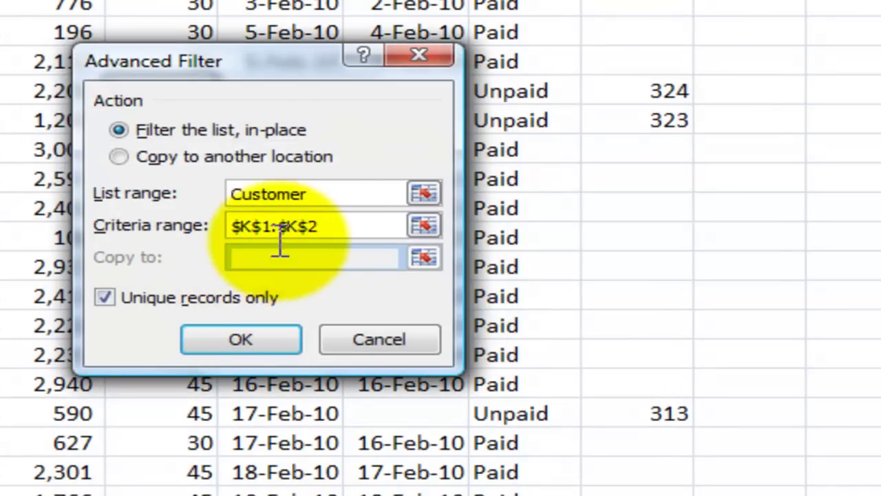
- Clear the criteria range and copy the unique customers to another location at $M$2
click(334, 224)
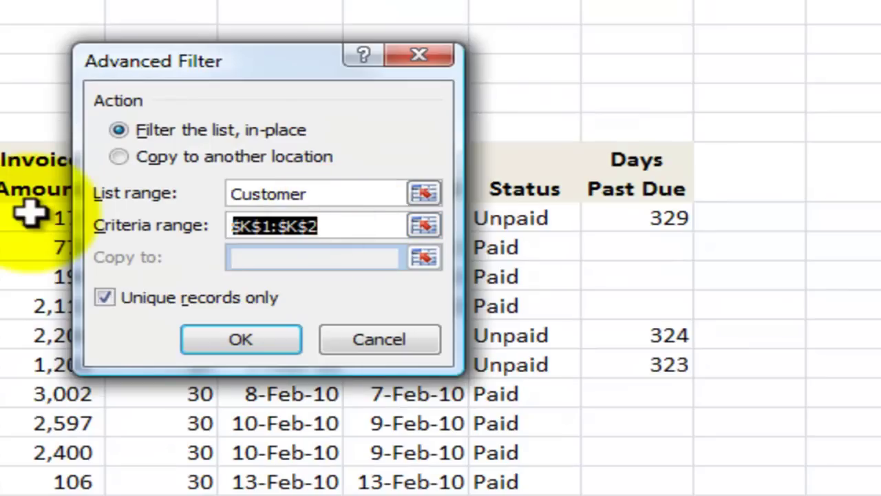
key(Delete)
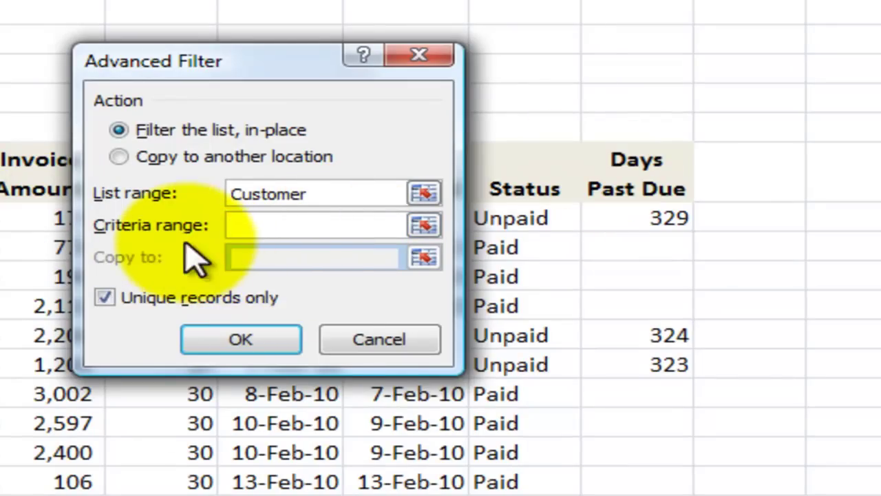
click(121, 157)
click(262, 258)
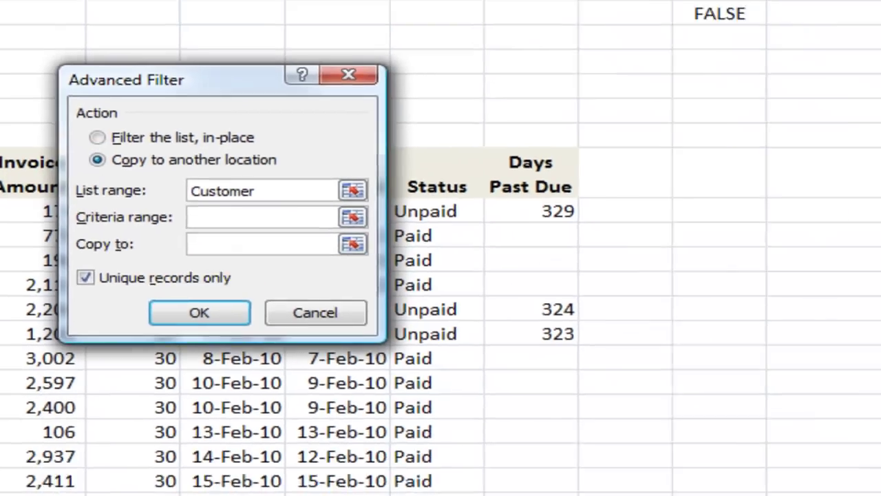
click(757, 63)
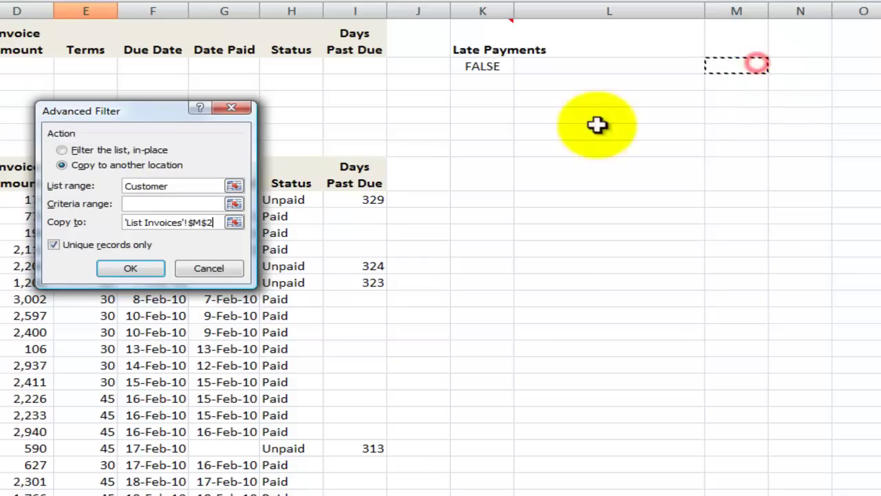
click(128, 266)
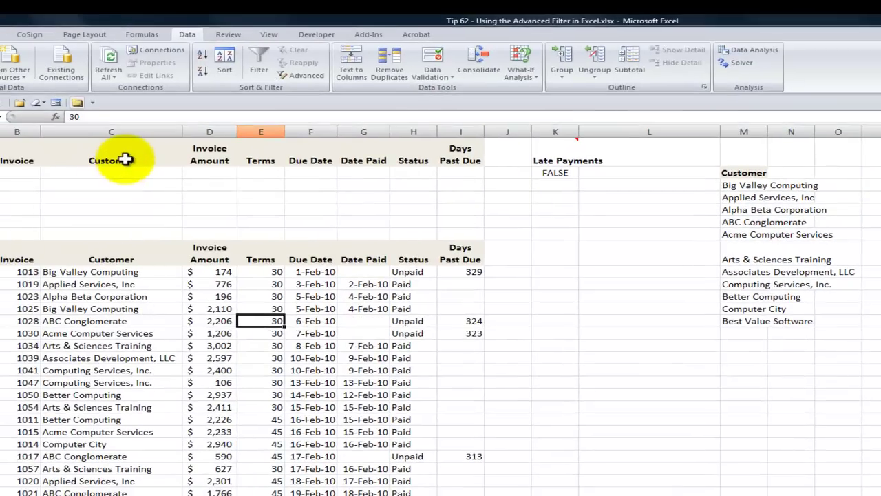
- Select the Customer header in column C and switch to the blank Extract sheet
click(117, 259)
mouse_move(117, 259)
mouse_down()
mouse_move(118, 309)
mouse_move(121, 255)
mouse_up()
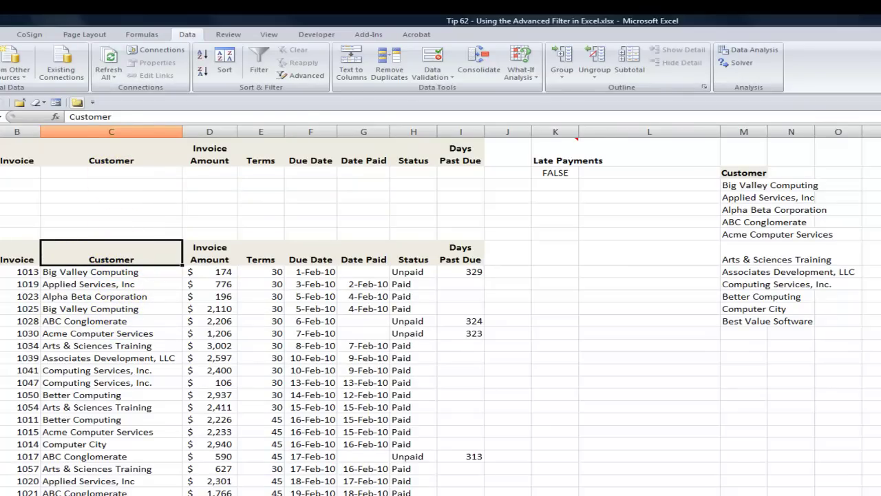
key(ctrl+Page_Down)
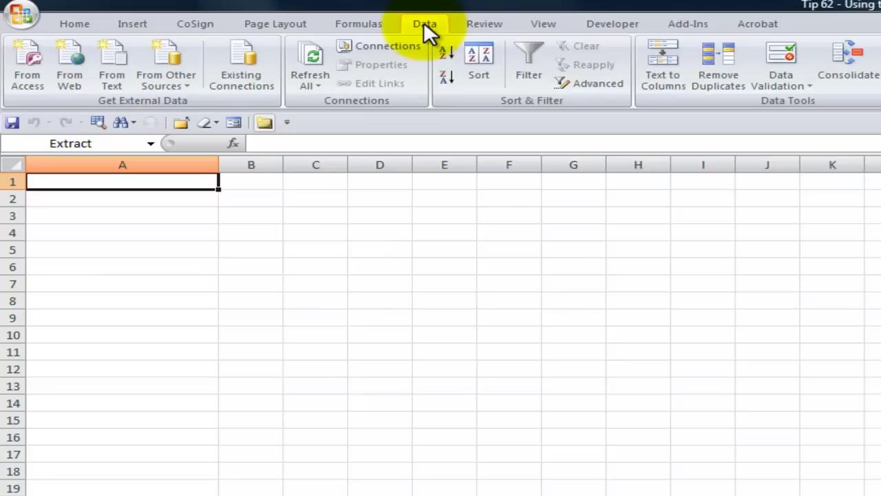
- Advanced-filter the Customer range with unique records only, copying the results to $A$1 on Extract
click(593, 80)
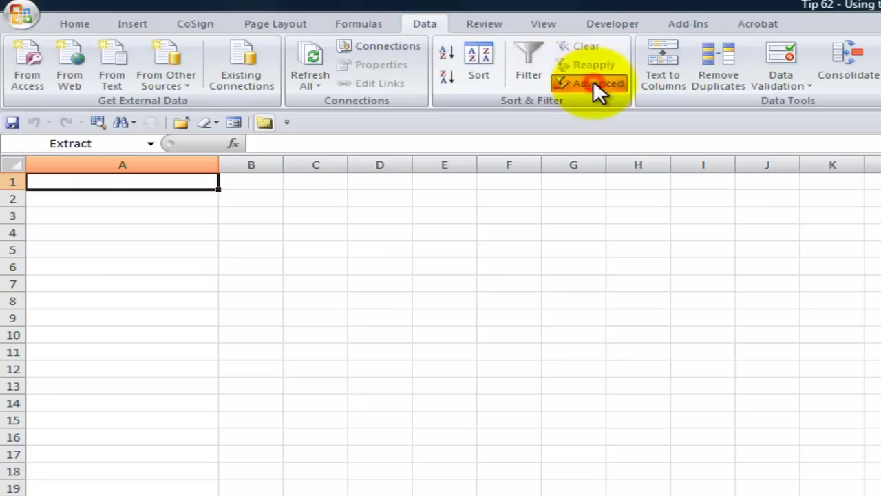
click(507, 330)
click(495, 416)
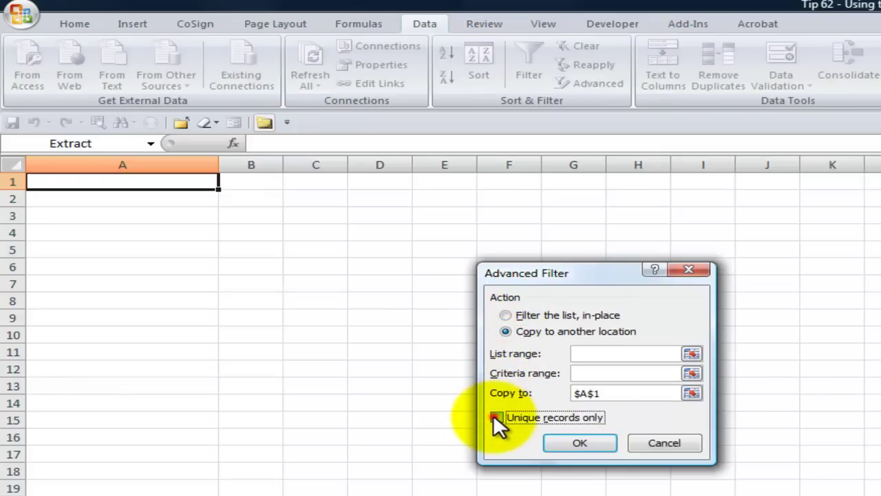
click(581, 353)
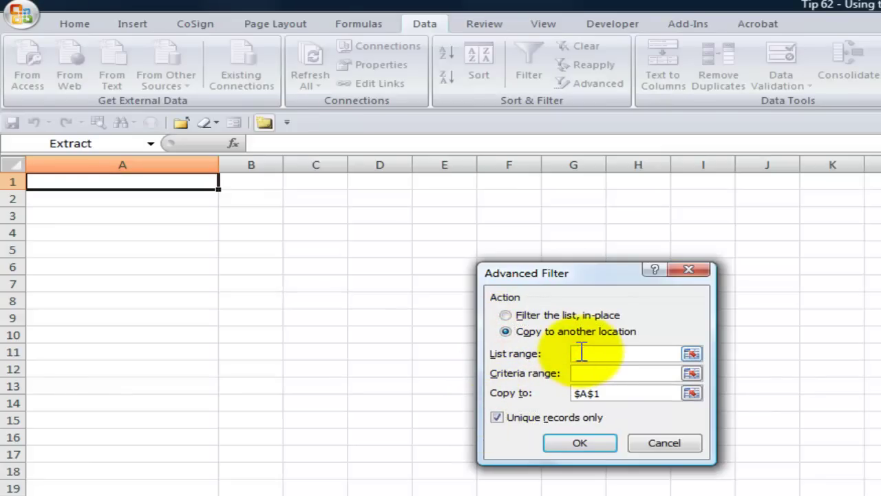
key(F3)
click(512, 334)
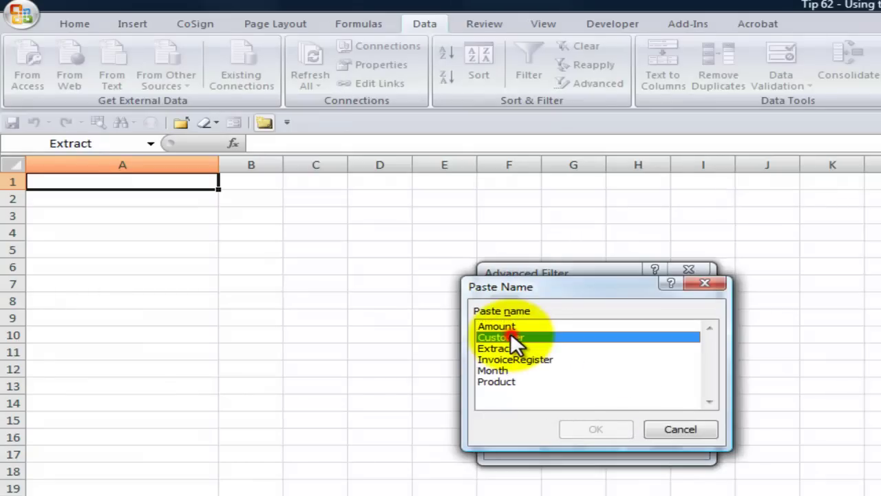
click(600, 421)
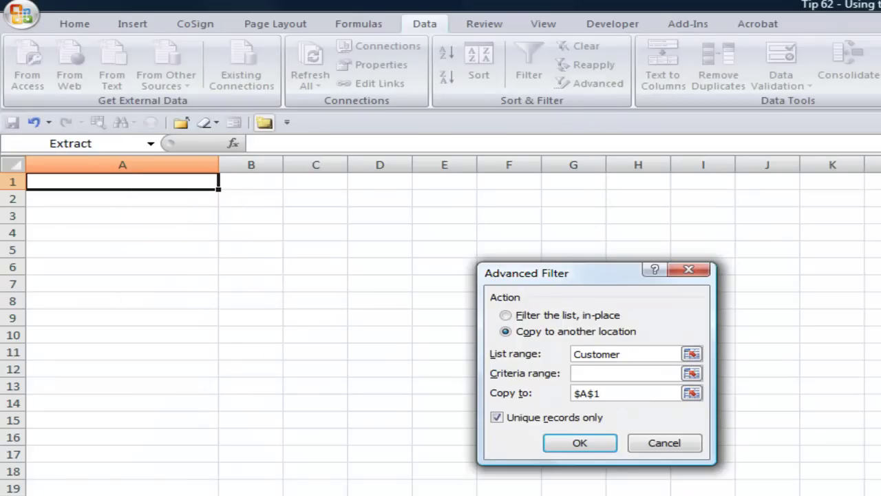
click(596, 441)
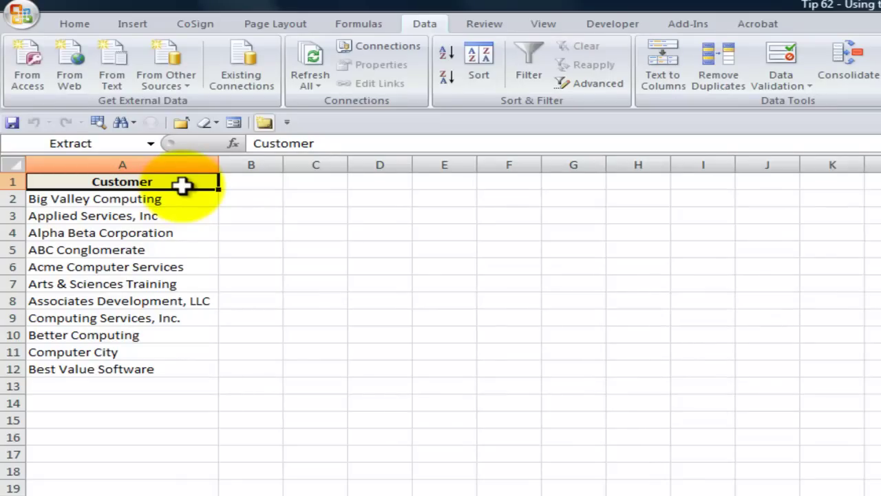
click(595, 81)
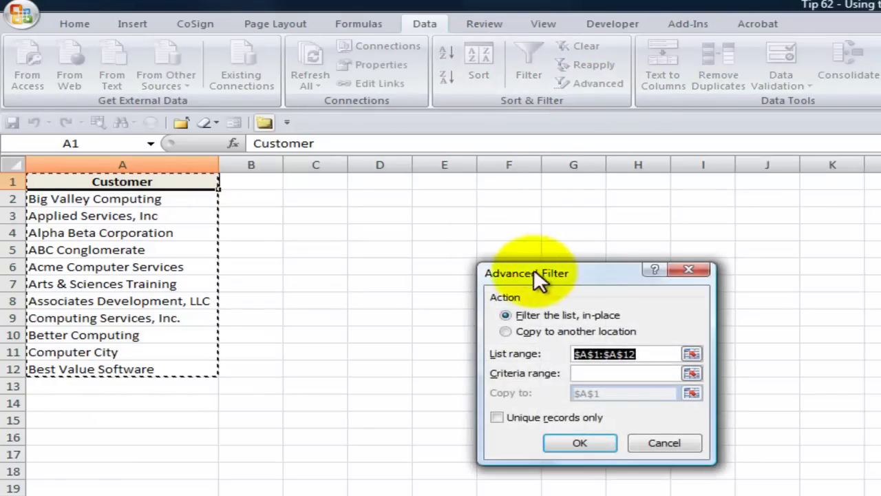